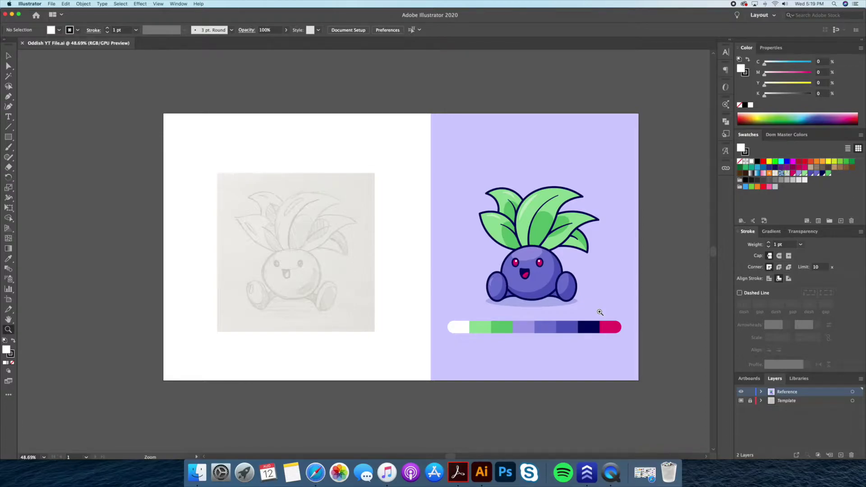
# - Lock the Reference layer and add a new layer named Outline above it
pyautogui.scroll(-1, 602, 306)
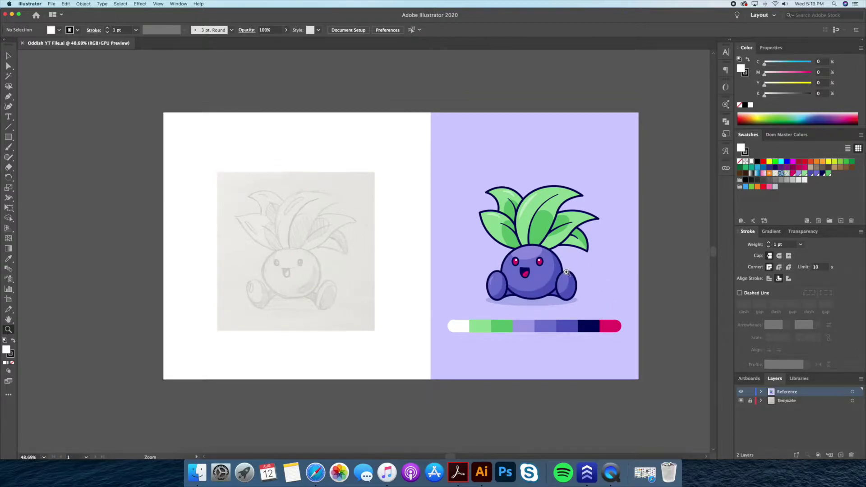
pyautogui.moveTo(563, 272); pyautogui.dragTo(554, 280)
pyautogui.moveTo(353, 268); pyautogui.dragTo(373, 272)
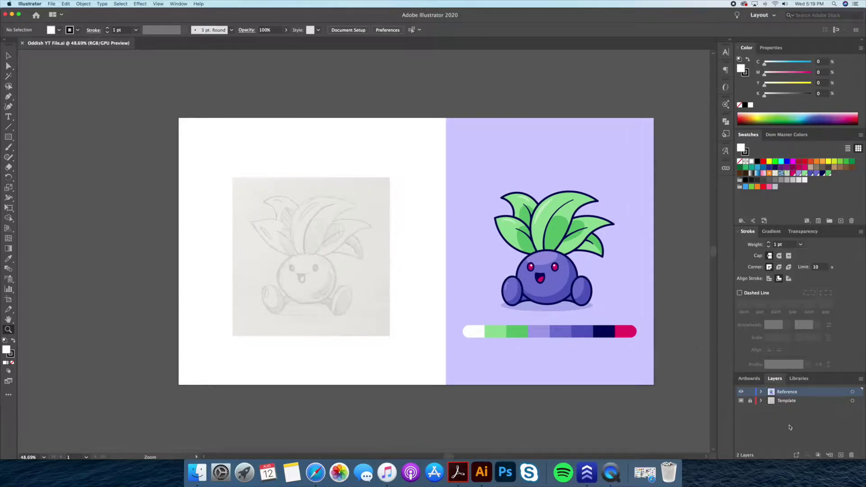
pyautogui.click(750, 392)
pyautogui.click(840, 455)
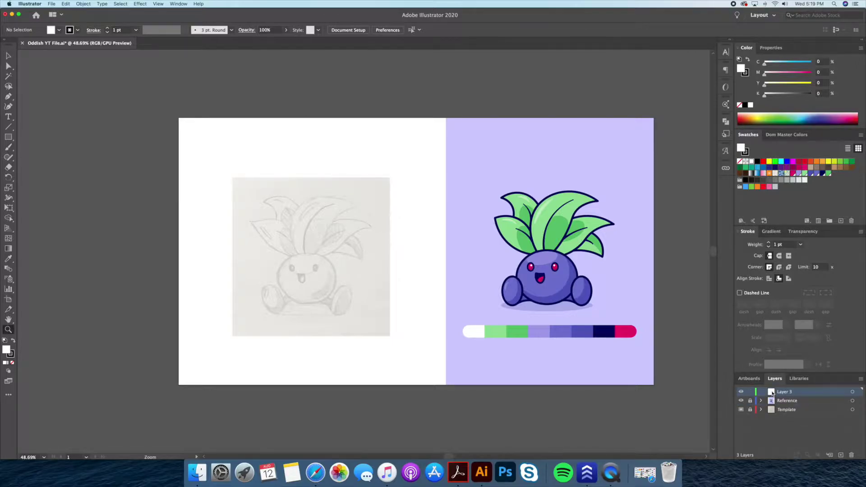
pyautogui.doubleClick(772, 392)
pyautogui.write('Outline')
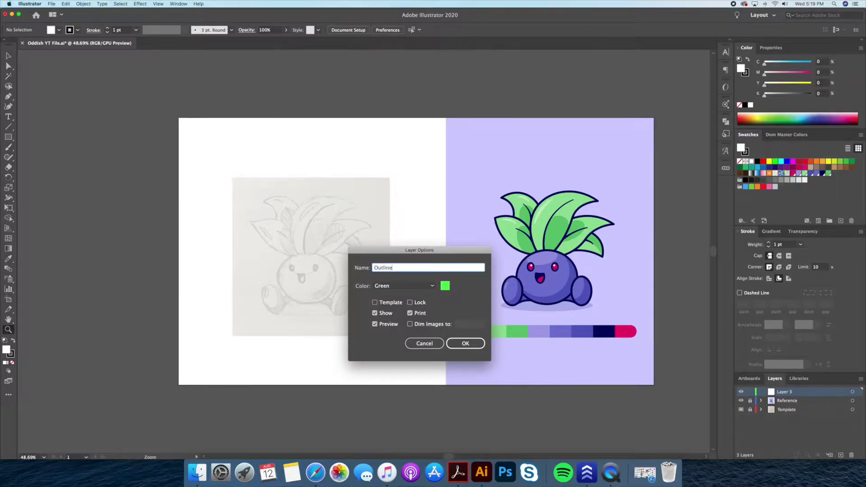
pyautogui.press('Return')
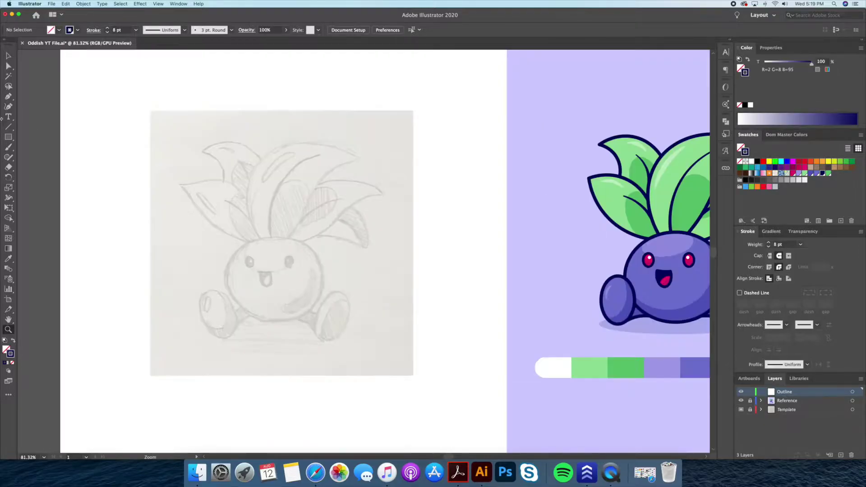
# - Draw an ellipse over the sketched round body with an 8 pt navy stroke and no fill
pyautogui.moveTo(8, 137); pyautogui.dragTo(53, 158)
pyautogui.hscroll(-3, 415, 260)
pyautogui.keyDown('super'); pyautogui.click(372, 222); pyautogui.keyUp('super')
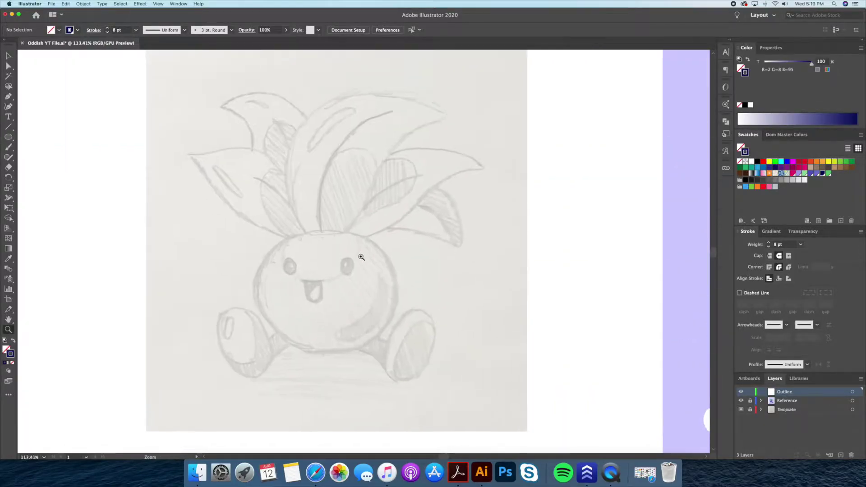
pyautogui.moveTo(372, 222); pyautogui.dragTo(389, 187)
pyautogui.click(7, 138)
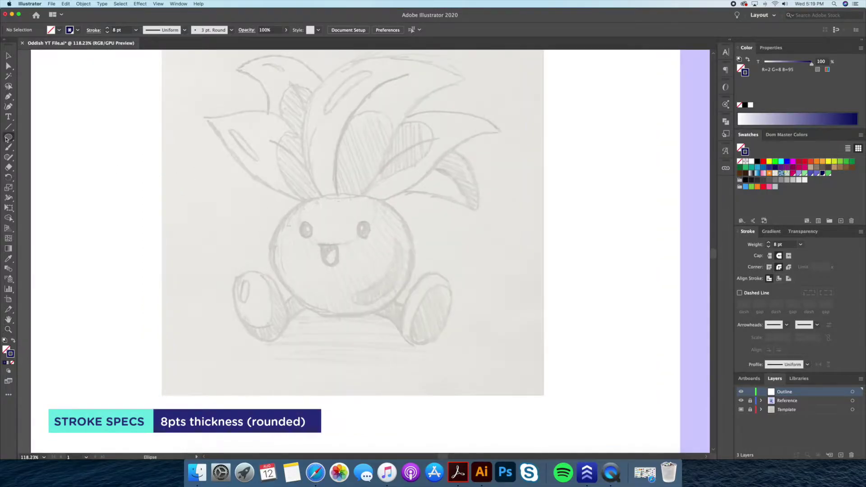
pyautogui.moveTo(339, 256); pyautogui.dragTo(414, 303)
# - Adjust the body ellipse's top, bottom and sides so that it matches the sketched body
pyautogui.press('v')
pyautogui.moveTo(340, 206); pyautogui.dragTo(341, 193)
pyautogui.moveTo(340, 303); pyautogui.dragTo(345, 314)
pyautogui.moveTo(265, 252)
pyautogui.mouseDown()
pyautogui.moveTo(292, 251)
pyautogui.moveTo(271, 253)
pyautogui.mouseUp()
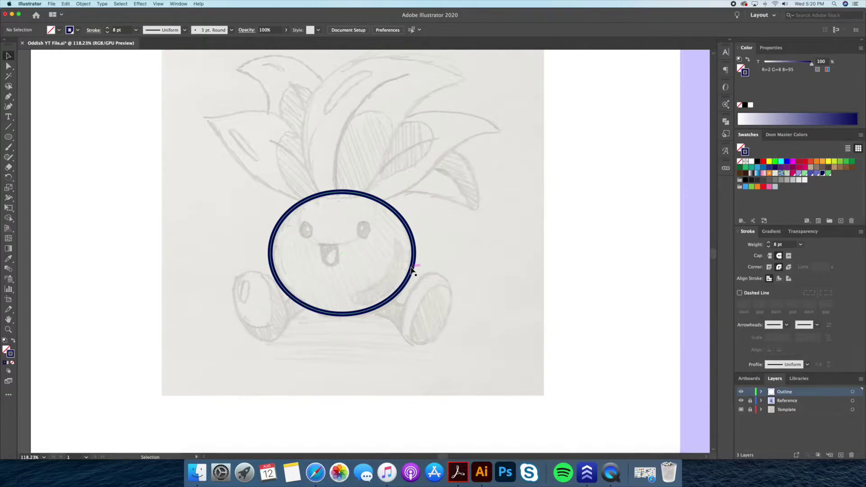
pyautogui.moveTo(415, 254); pyautogui.dragTo(416, 254)
pyautogui.click(495, 265)
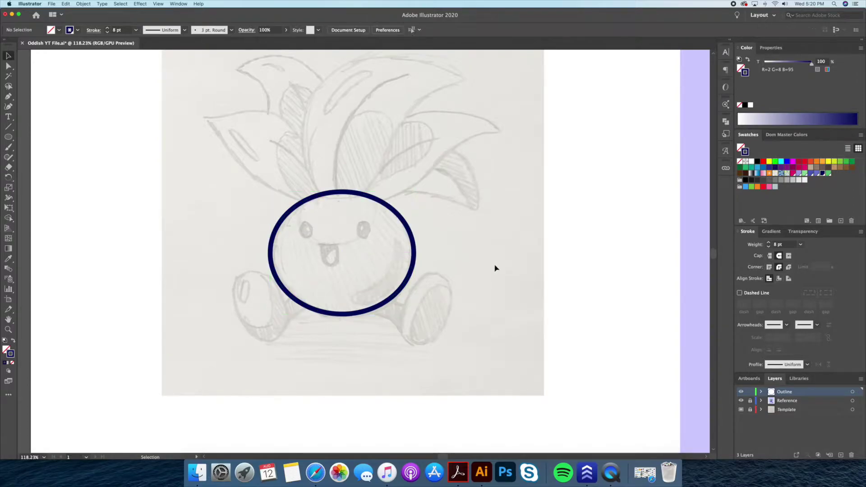
# - Draw a foot ellipse about 78 by 113 px, overlapping the lower left side of the body
pyautogui.moveTo(360, 347); pyautogui.dragTo(359, 336)
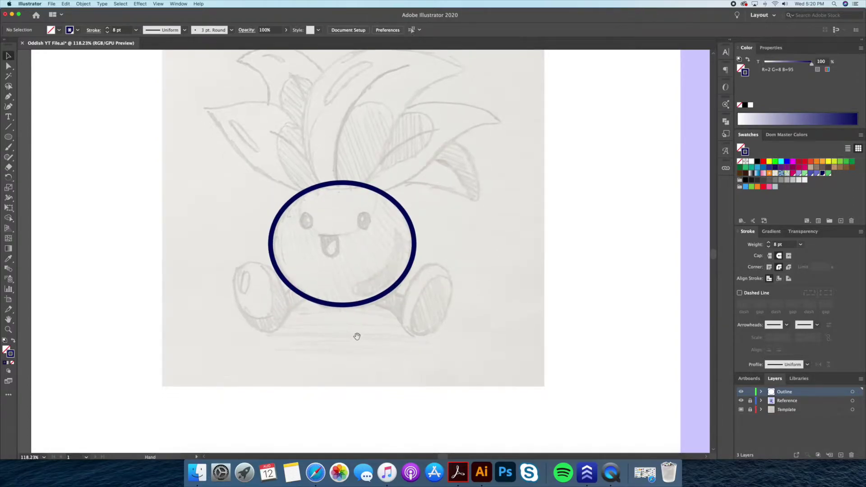
pyautogui.click(8, 137)
pyautogui.moveTo(236, 257); pyautogui.dragTo(272, 305)
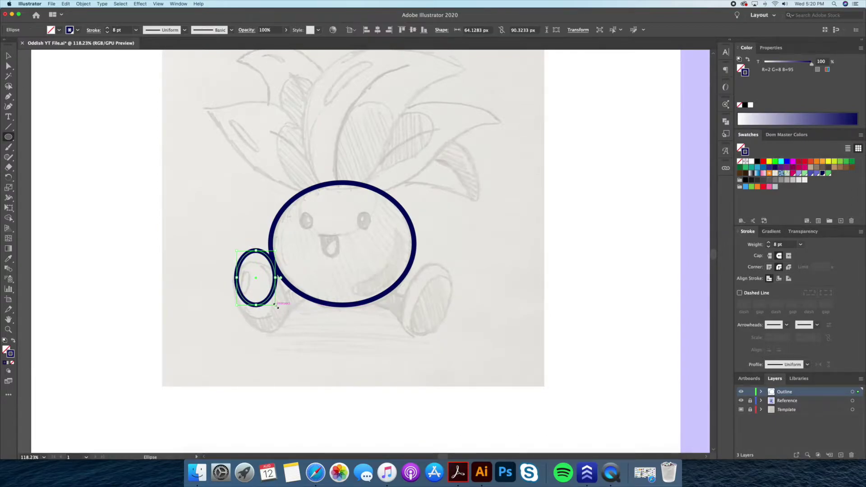
pyautogui.moveTo(237, 252); pyautogui.dragTo(228, 238)
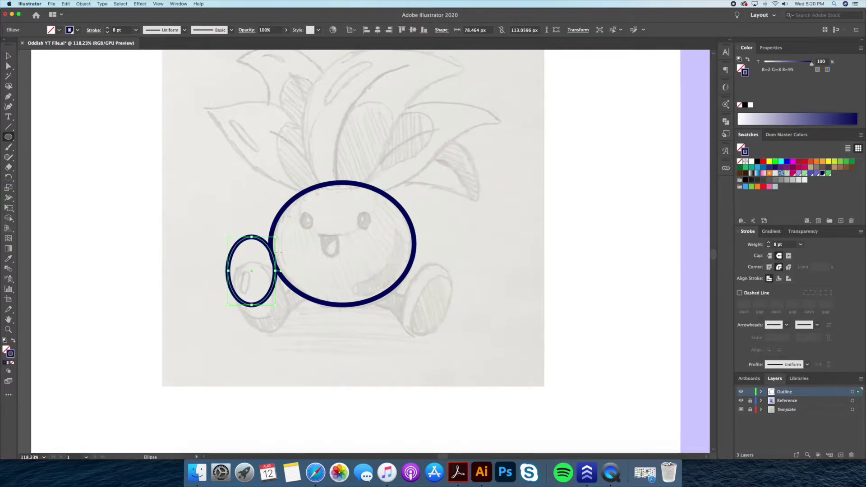
pyautogui.press('v')
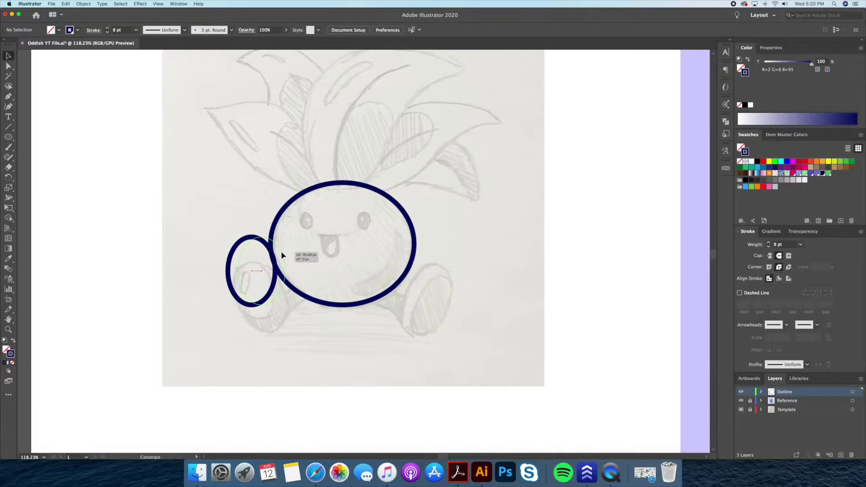
pyautogui.moveTo(279, 254); pyautogui.dragTo(288, 253)
pyautogui.click(332, 349)
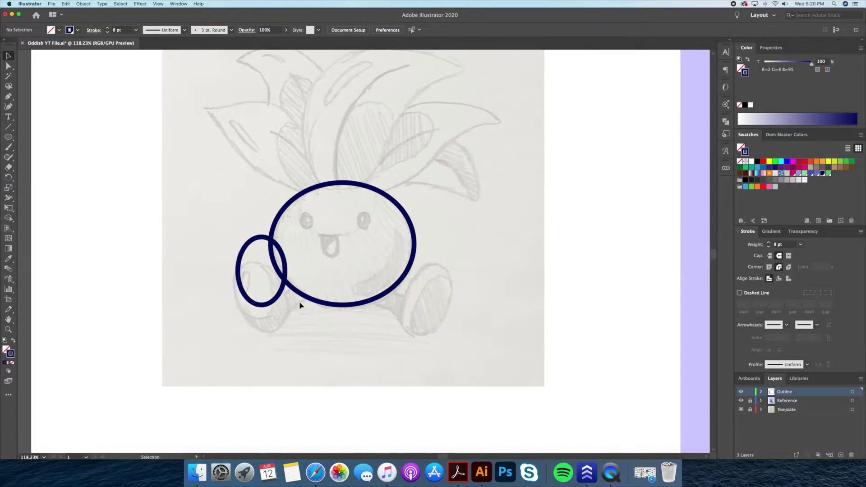
# - Rotate the left foot ellipse slightly counterclockwise and nudge it a little to the left
pyautogui.press('z')
pyautogui.scroll(-3, 435, 323)
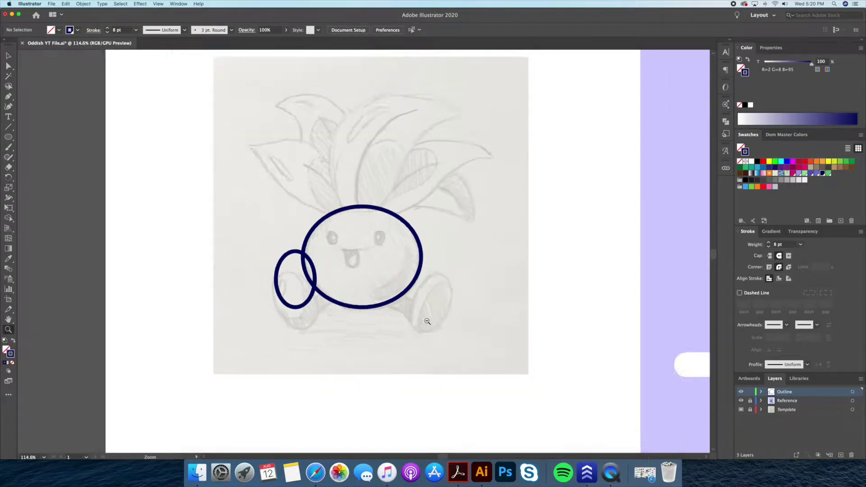
pyautogui.moveTo(431, 323); pyautogui.dragTo(354, 322)
pyautogui.scroll(2, 229, 255)
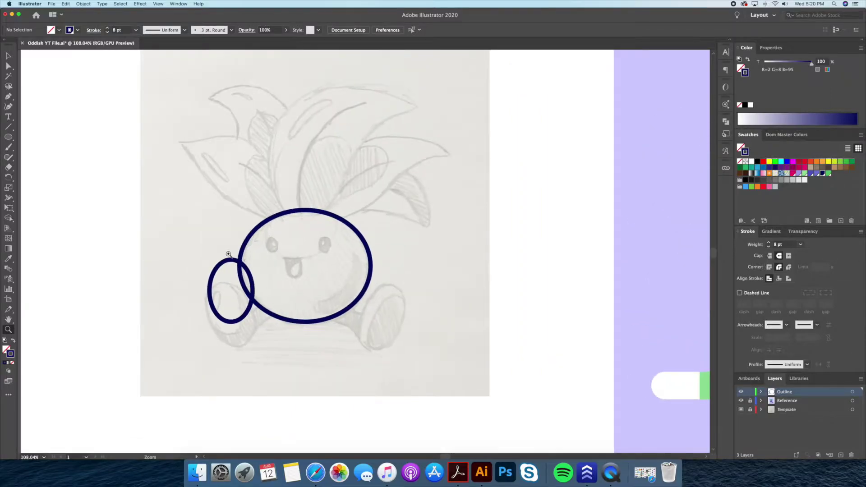
pyautogui.moveTo(186, 259); pyautogui.dragTo(102, 264)
pyautogui.press('v')
pyautogui.click(130, 270)
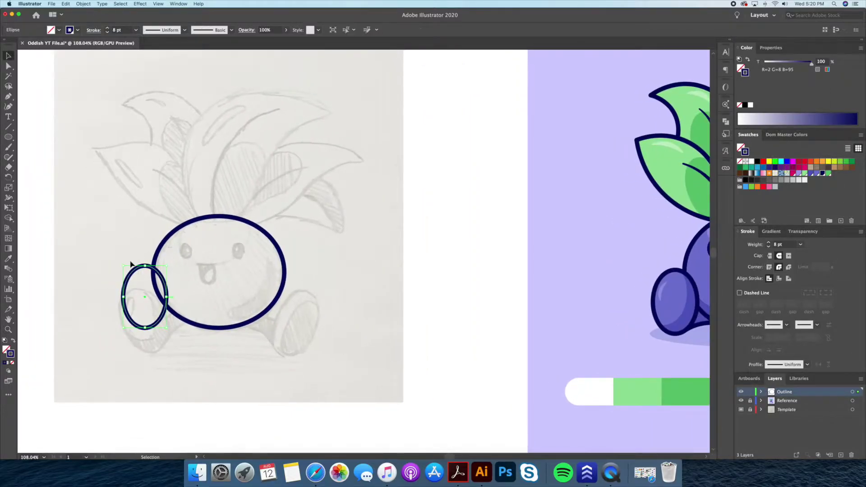
pyautogui.moveTo(121, 263); pyautogui.dragTo(118, 269)
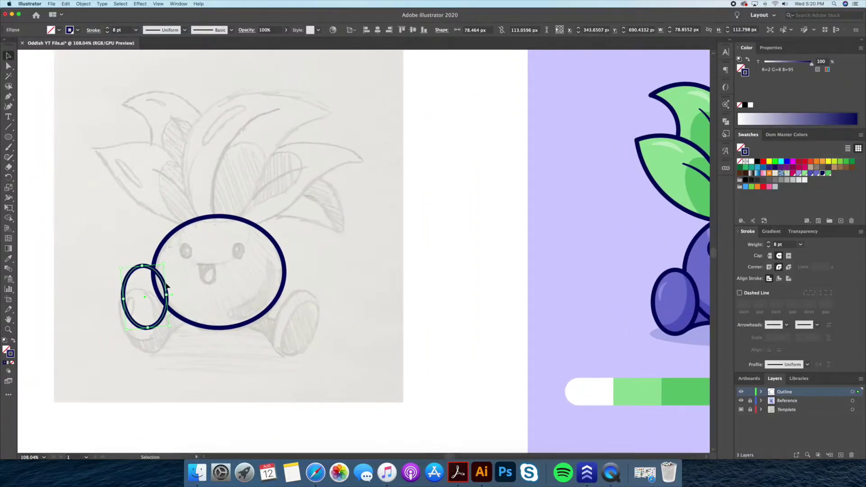
pyautogui.moveTo(185, 289); pyautogui.dragTo(267, 289)
pyautogui.press('Left')
pyautogui.press('Left')
pyautogui.press('Left')
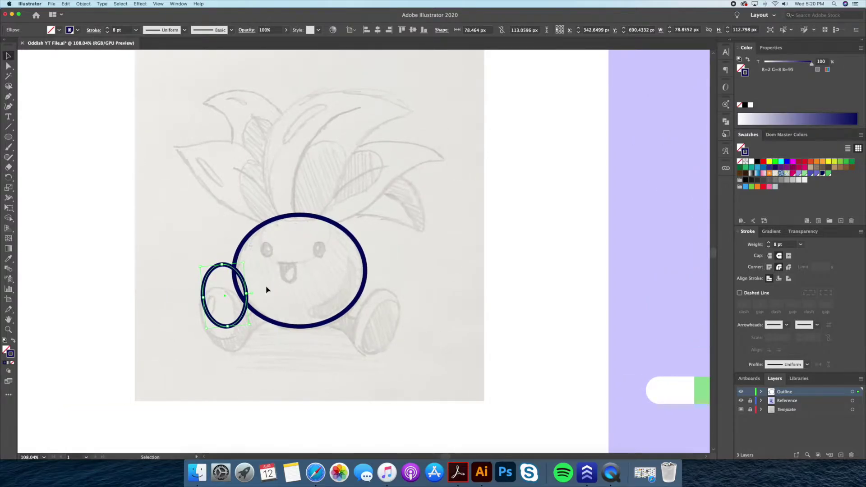
# - Tilt the left foot ellipse a little further counterclockwise at its current position
pyautogui.click(269, 341)
pyautogui.press('z')
pyautogui.moveTo(287, 313); pyautogui.dragTo(269, 317)
pyautogui.press('v')
pyautogui.click(251, 299)
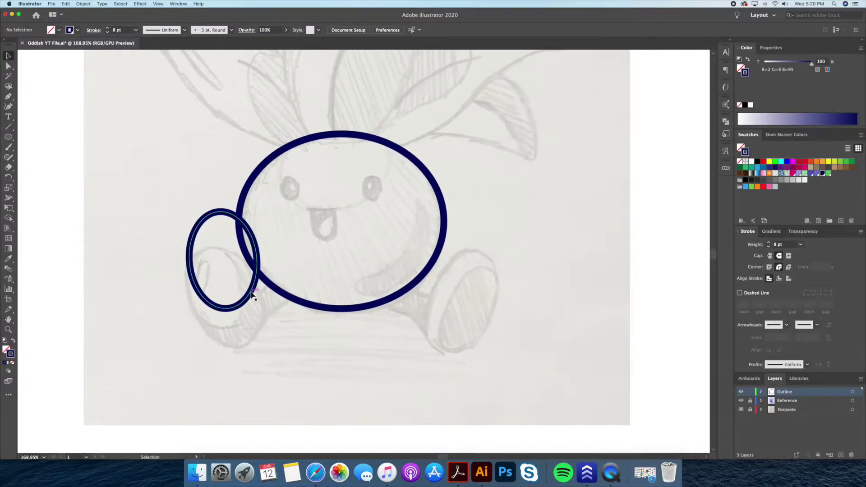
pyautogui.moveTo(257, 210); pyautogui.dragTo(251, 202)
pyautogui.click(290, 329)
pyautogui.moveTo(282, 320); pyautogui.dragTo(286, 333)
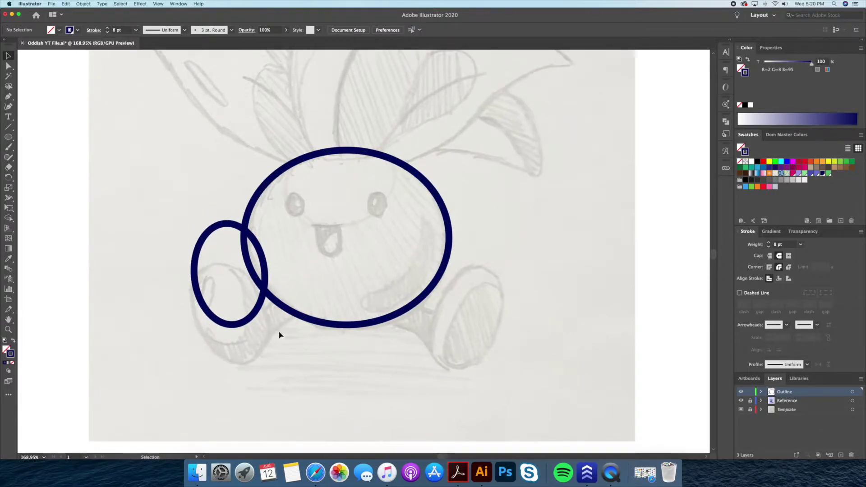
# - Draw a curved leg line with the Pen tool from the body's lower left edge to the left foot
pyautogui.press('p')
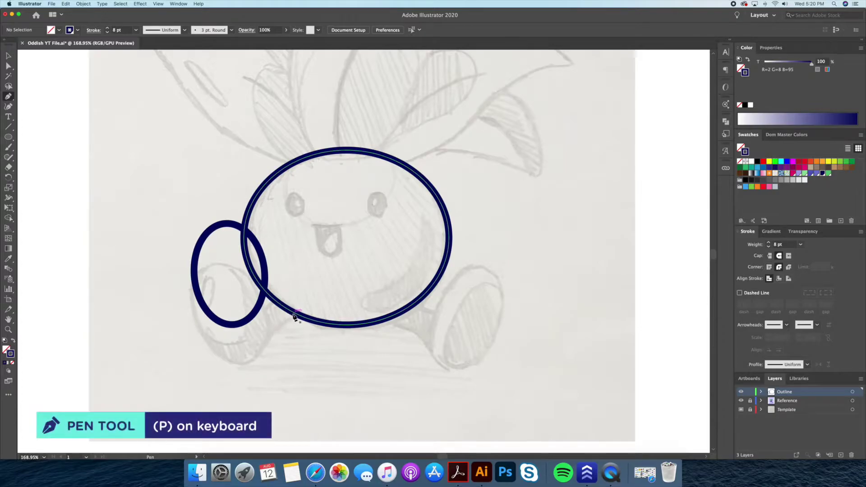
pyautogui.click(293, 313)
pyautogui.moveTo(247, 320); pyautogui.dragTo(226, 331)
pyautogui.press('v')
pyautogui.click(284, 347)
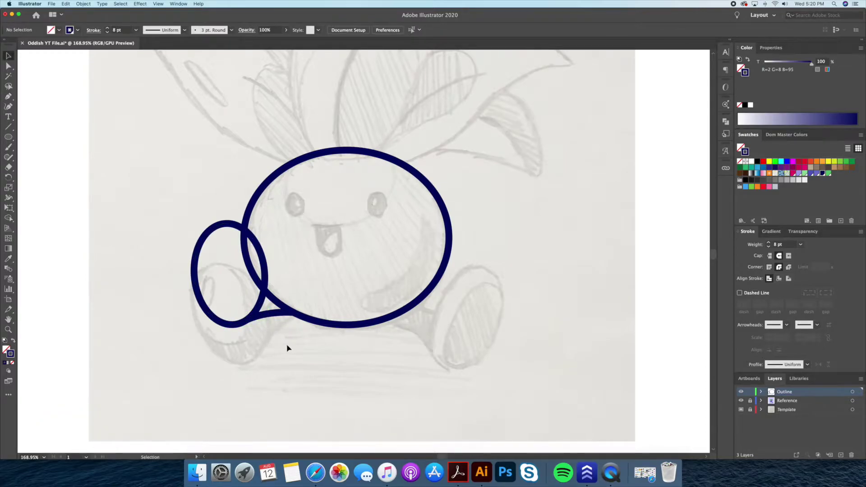
# - Turn the gap between body, left foot and leg line into a closed leg shape with Shape Builder
pyautogui.hscroll(3, 271, 345)
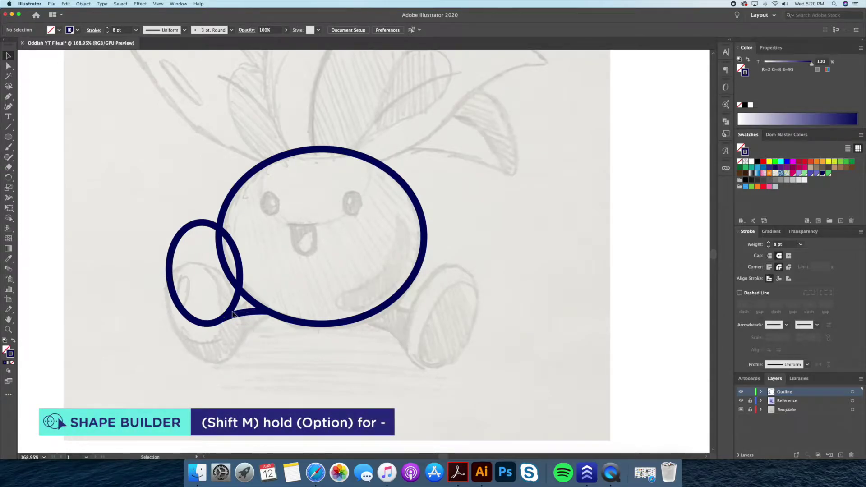
pyautogui.click(232, 314)
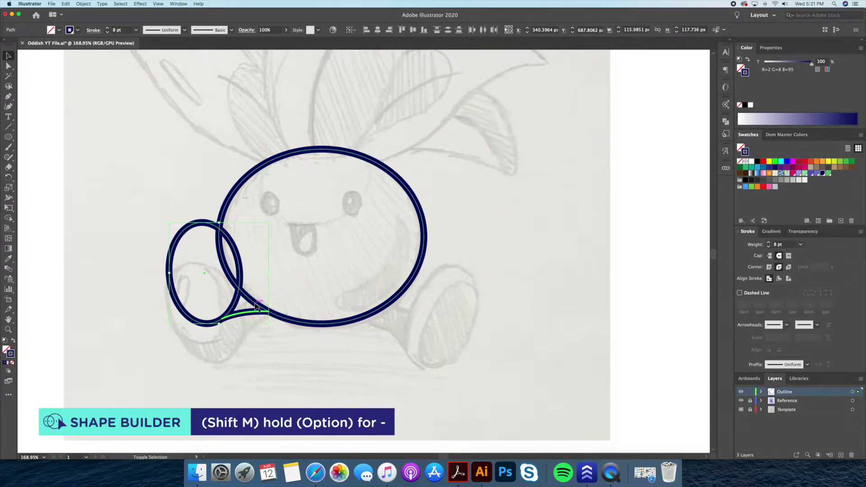
pyautogui.keyDown('shift'); pyautogui.click(255, 308); pyautogui.keyUp('shift')
pyautogui.hotkey('shift', 'm')
pyautogui.moveTo(258, 308); pyautogui.dragTo(260, 311)
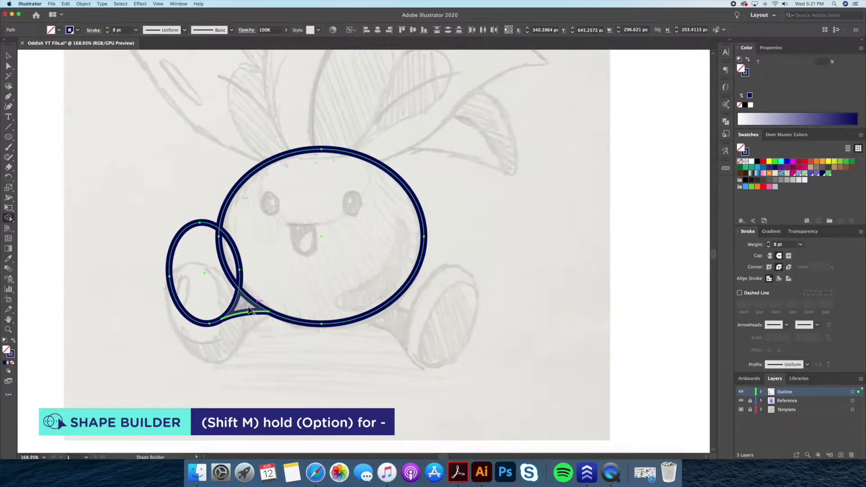
pyautogui.press('v')
pyautogui.click(243, 325)
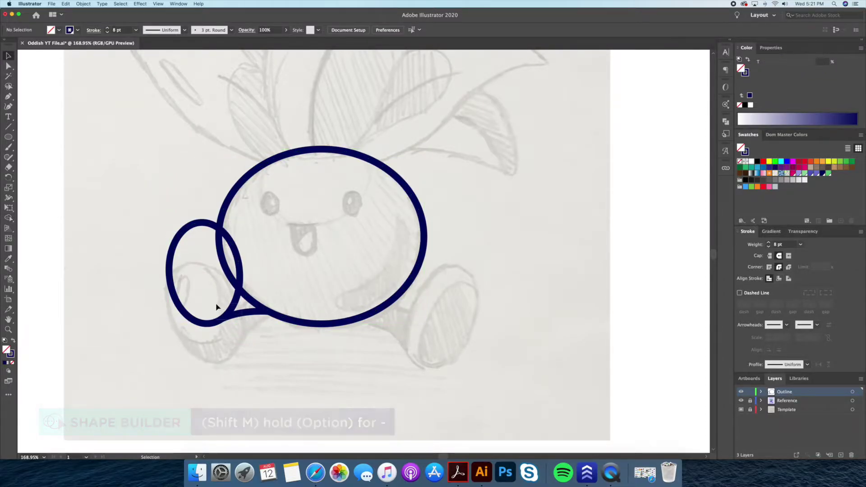
# - Duplicate the left foot and leg on the right side of the body and reflect the copy to face the body
pyautogui.click(243, 315)
pyautogui.keyDown('alt'); pyautogui.moveTo(247, 318); pyautogui.dragTo(457, 320); pyautogui.keyUp('alt')
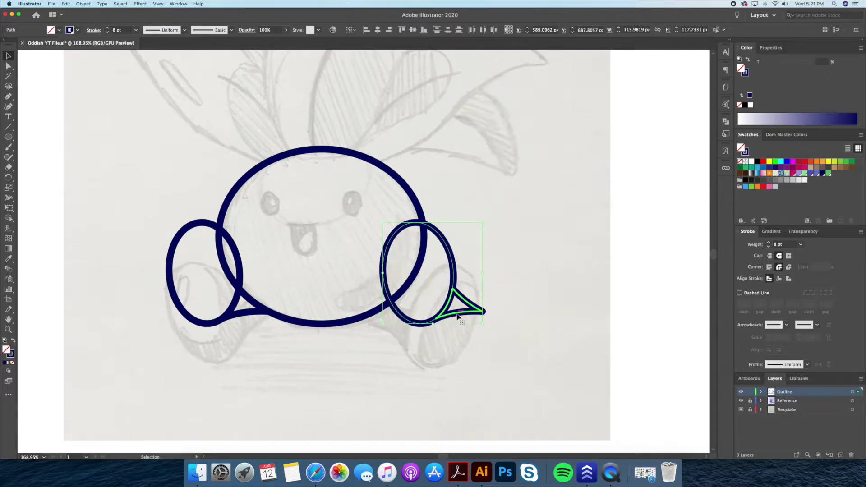
pyautogui.rightClick(457, 316)
pyautogui.moveTo(510, 410)
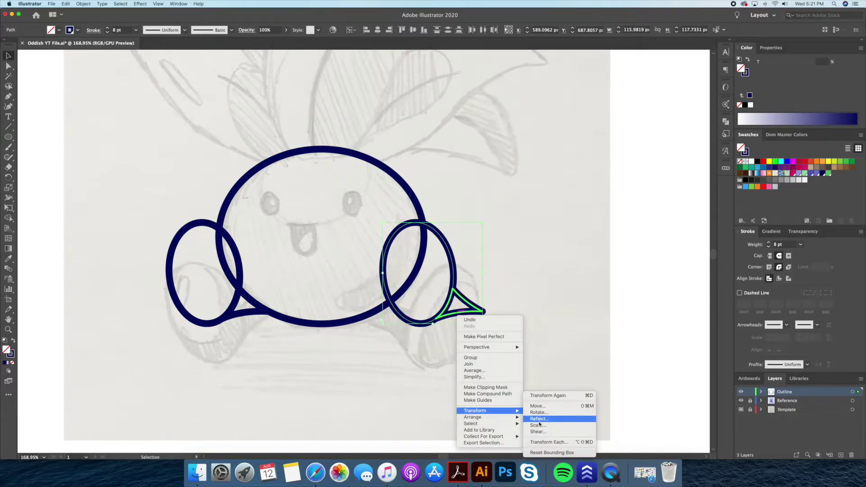
pyautogui.click(535, 418)
# - Shift the mirrored foot and leg left so the leg joins the body's lower right edge
pyautogui.keyDown('super'); pyautogui.click(397, 301); pyautogui.keyUp('super')
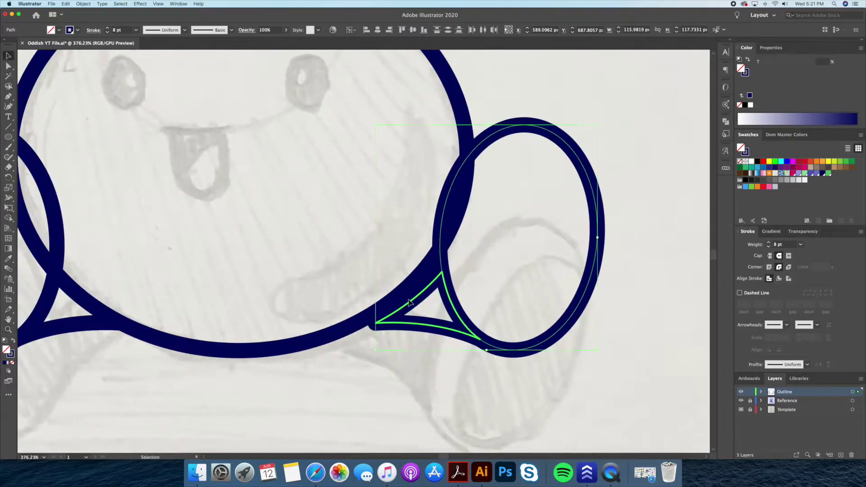
pyautogui.keyDown('shift'); pyautogui.moveTo(415, 300); pyautogui.dragTo(396, 303); pyautogui.keyUp('shift')
pyautogui.click(469, 367)
# - Remove the body outline segments that overlap the two feet with Shape Builder, leaving the feet in front
pyautogui.press('z')
pyautogui.moveTo(465, 361); pyautogui.dragTo(408, 366)
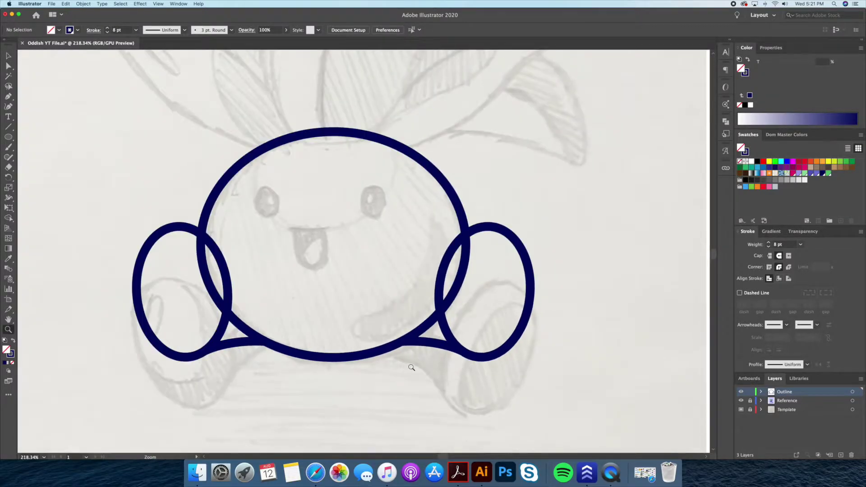
pyautogui.scroll(-4, 419, 369)
pyautogui.press('v')
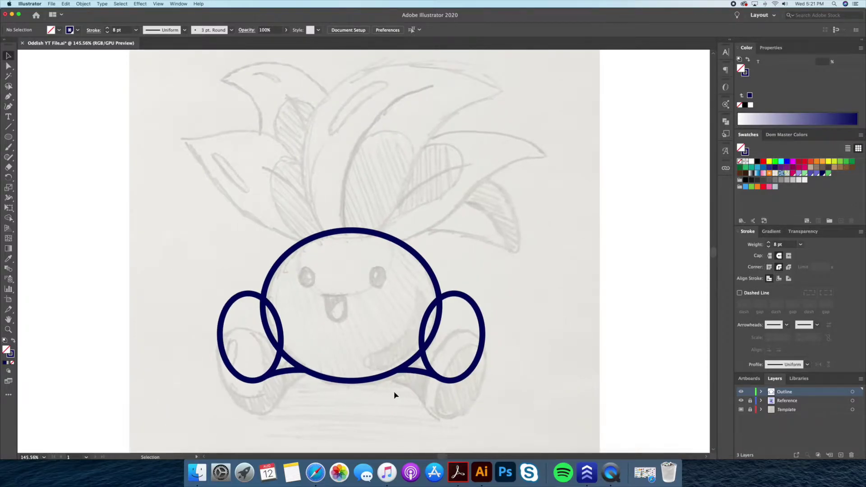
pyautogui.scroll(-2, 394, 393)
pyautogui.scroll(1, 452, 208)
pyautogui.press('super+a')
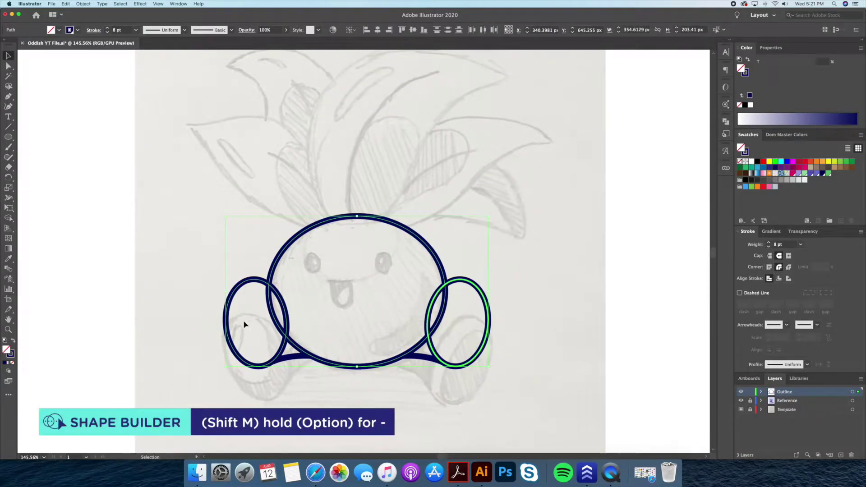
pyautogui.hotkey('shift', 'm')
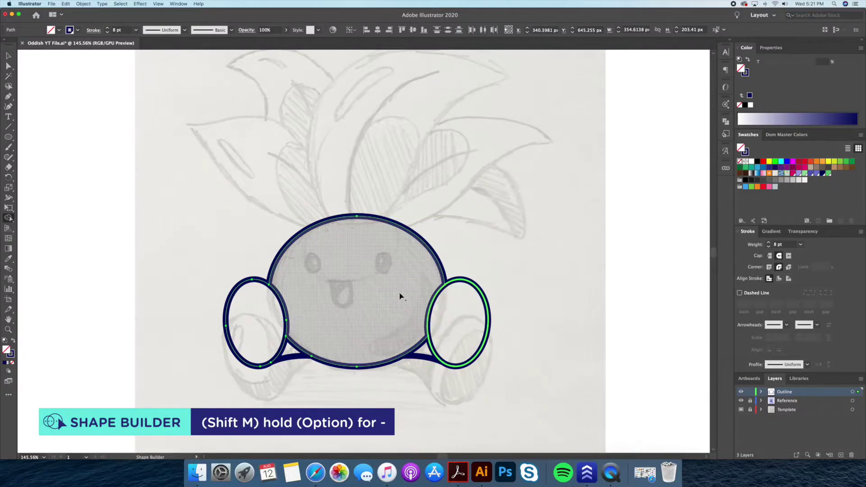
pyautogui.press('v')
pyautogui.click(299, 377)
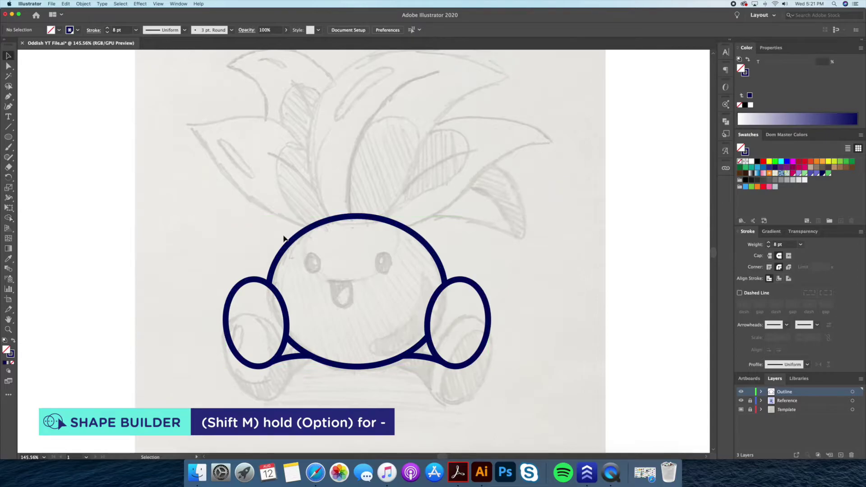
# - Try moving the left foot, body and right foot apart to check the separated shapes, and undo the moves
pyautogui.moveTo(263, 284); pyautogui.dragTo(181, 253)
pyautogui.moveTo(288, 245); pyautogui.dragTo(273, 183)
pyautogui.moveTo(489, 308); pyautogui.dragTo(554, 292)
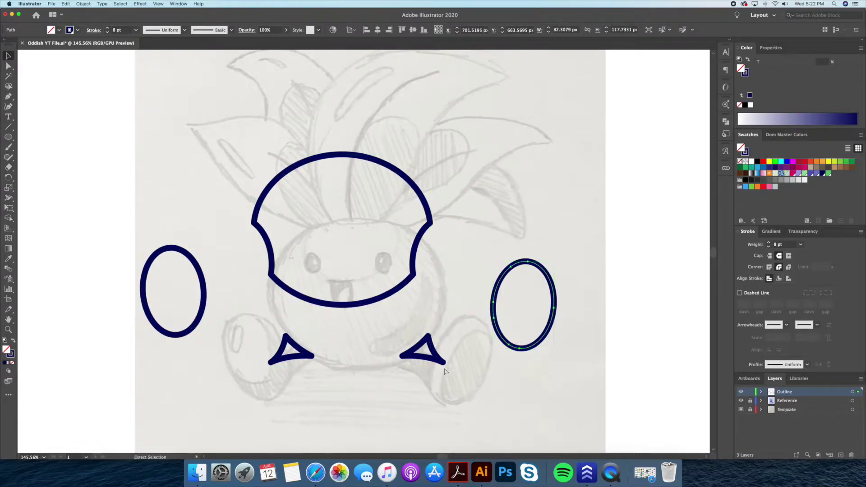
pyautogui.press('super+z')
pyautogui.press('super+z')
pyautogui.press('super+z')
pyautogui.click(523, 329)
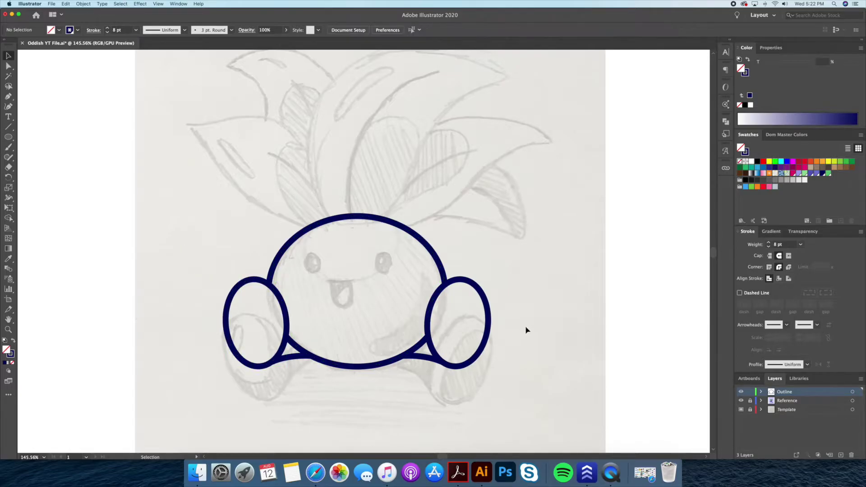
# - Draw the large central leaf's upper edge from the body top to the leaf tip, curved along the sketch with the Curvature tool
pyautogui.scroll(3, 385, 242)
pyautogui.press('z')
pyautogui.click(396, 293)
pyautogui.keyDown('alt'); pyautogui.click(376, 296); pyautogui.keyUp('alt')
pyautogui.scroll(2, 375, 295)
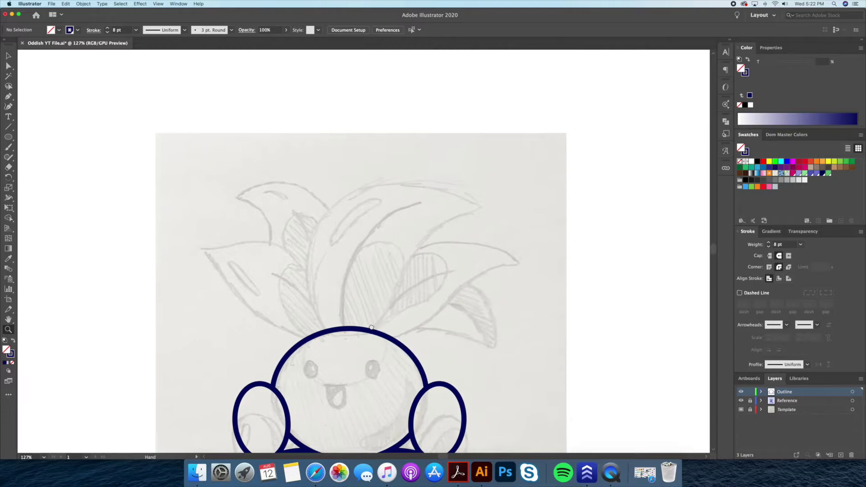
pyautogui.press('p')
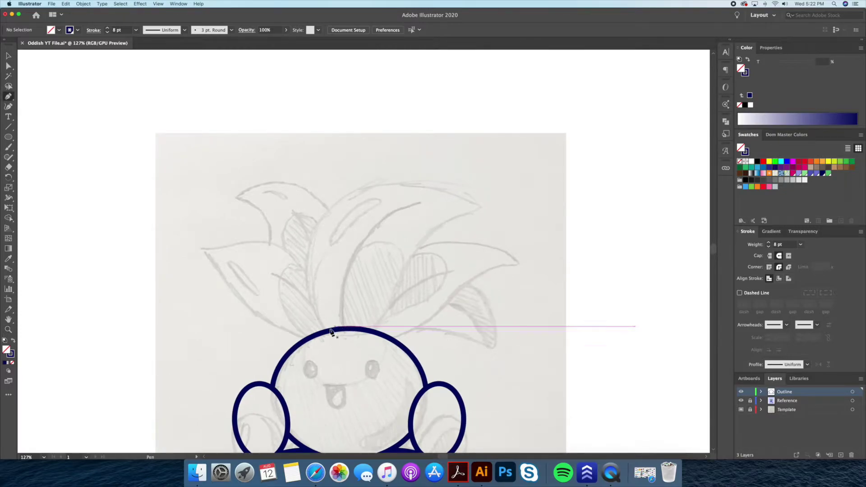
pyautogui.click(326, 332)
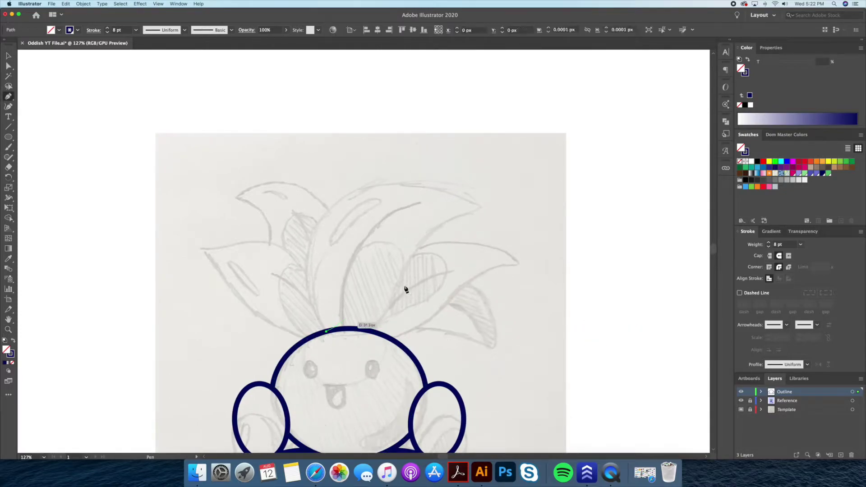
pyautogui.click(481, 205)
pyautogui.hotkey('shift', '`')
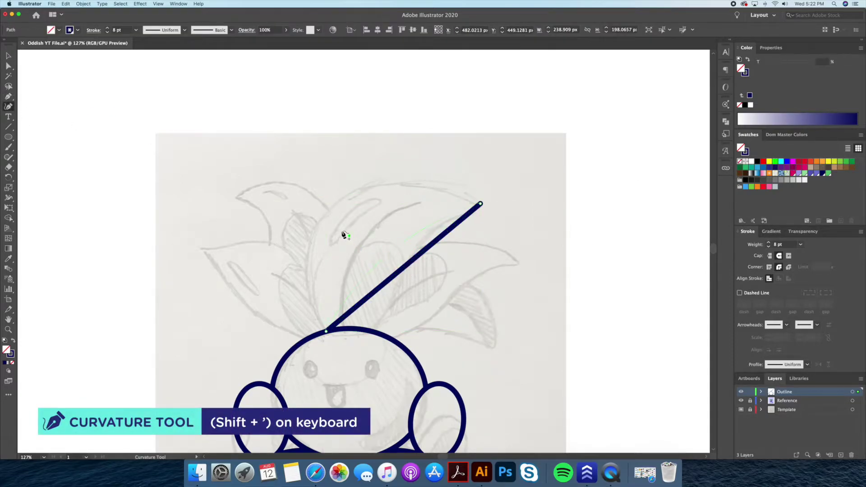
pyautogui.click(322, 220)
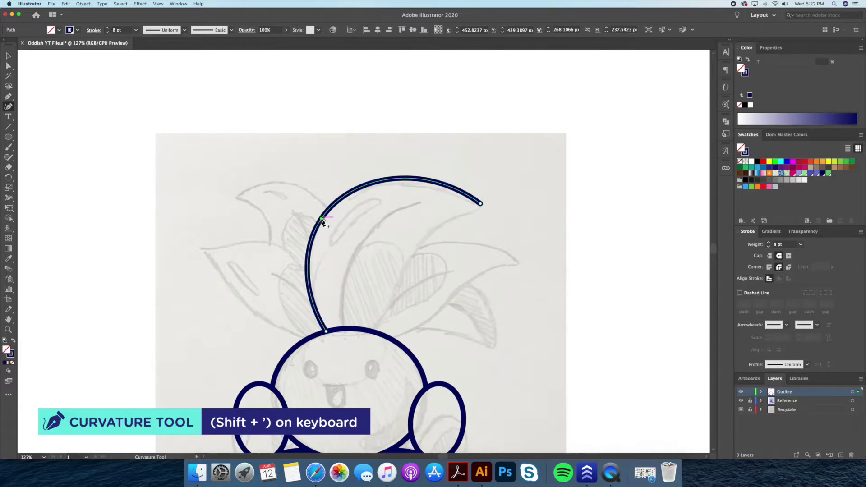
pyautogui.moveTo(322, 220); pyautogui.dragTo(321, 224)
# - Continue the central leaf path with straight segments from its tip down into the body and close it at the starting point
pyautogui.press('p')
pyautogui.moveTo(480, 203); pyautogui.dragTo(368, 333)
pyautogui.click(417, 238)
pyautogui.click(367, 331)
pyautogui.click(357, 342)
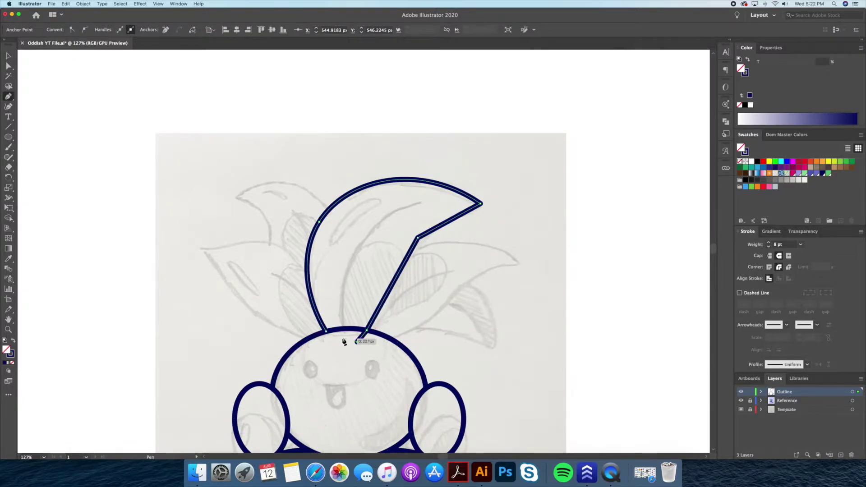
pyautogui.click(325, 331)
pyautogui.press('v')
# - Curve the central leaf's two right-hand segments along the sketch with the Curvature tool and smooth the corner between them
pyautogui.click(8, 106)
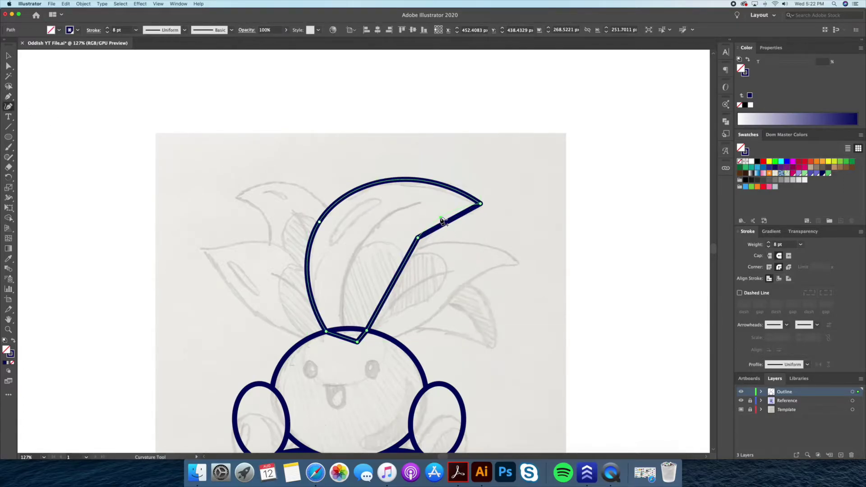
pyautogui.click(440, 218)
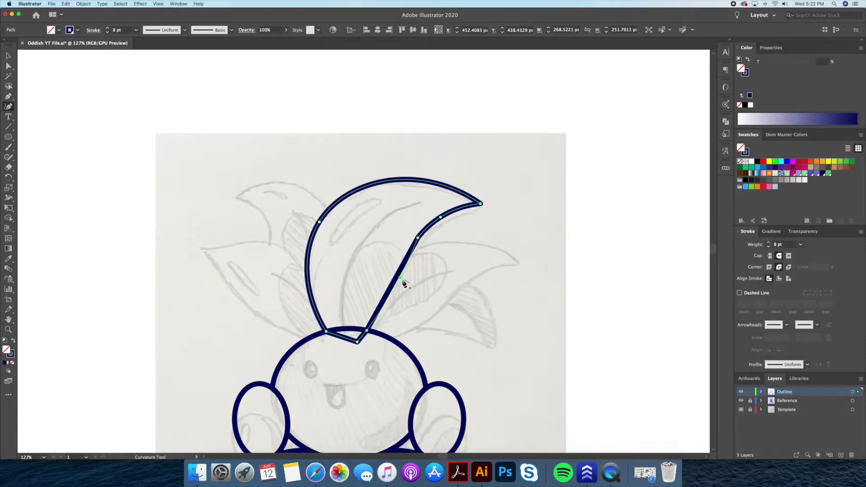
pyautogui.click(403, 281)
pyautogui.press('v')
pyautogui.press('a')
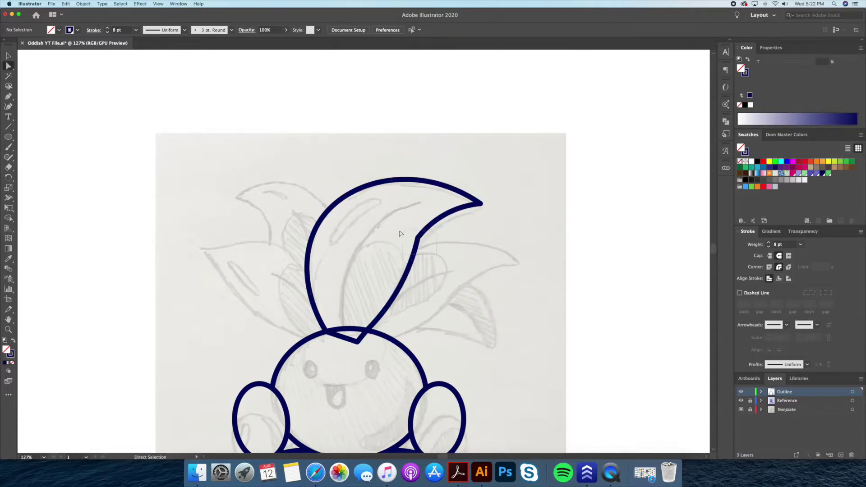
pyautogui.moveTo(408, 230); pyautogui.dragTo(425, 245)
pyautogui.click(551, 322)
pyautogui.press('v')
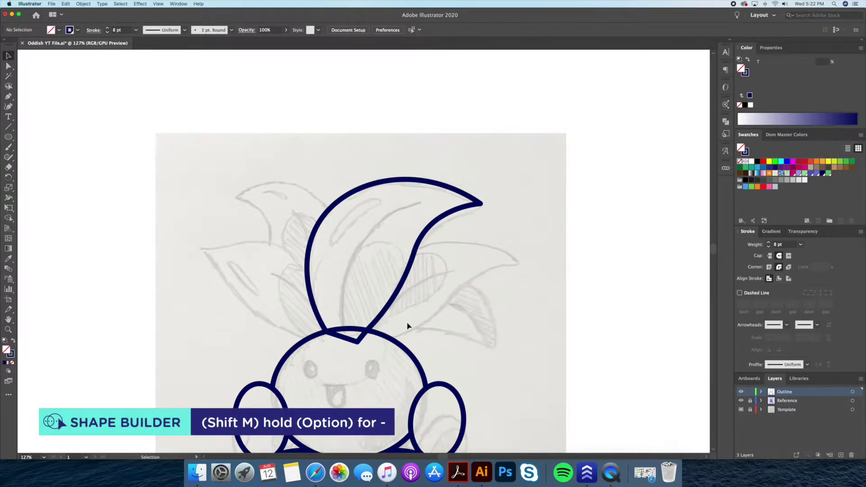
# - Trim off the central leaf's base where it overlaps the body, using Shape Builder
pyautogui.press('super+a')
pyautogui.hotkey('shift', 'm')
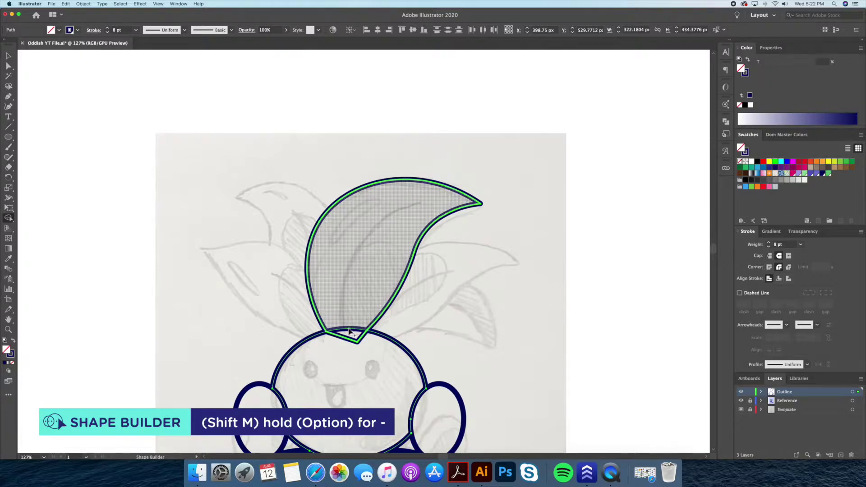
pyautogui.click(378, 248)
pyautogui.press('v')
pyautogui.click(405, 322)
pyautogui.moveTo(356, 341); pyautogui.dragTo(491, 325)
# - Draw the right leaf as a closed straight-sided shape starting on the central leaf's right edge and overlapping the central leaf and body
pyautogui.moveTo(491, 325); pyautogui.dragTo(493, 282)
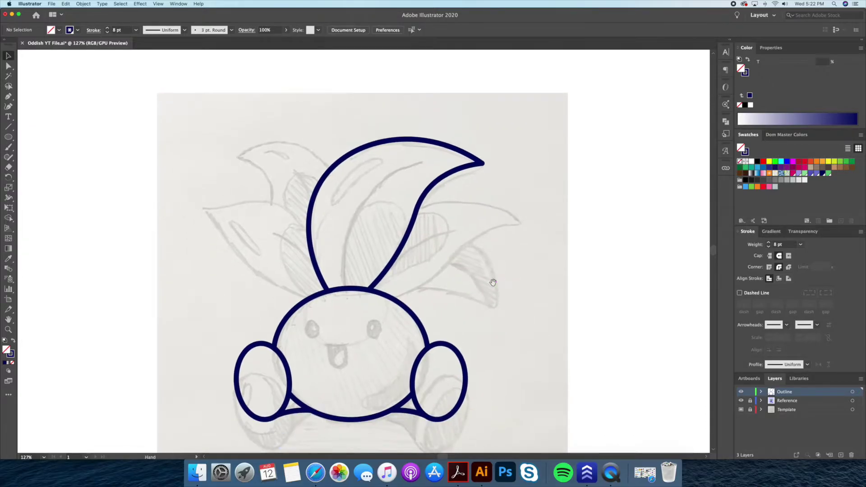
pyautogui.moveTo(430, 212); pyautogui.dragTo(427, 223)
pyautogui.press('p')
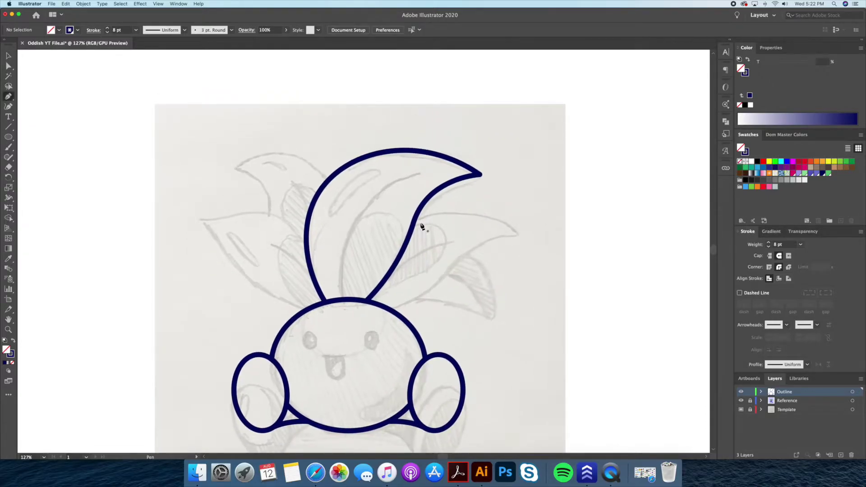
pyautogui.click(413, 223)
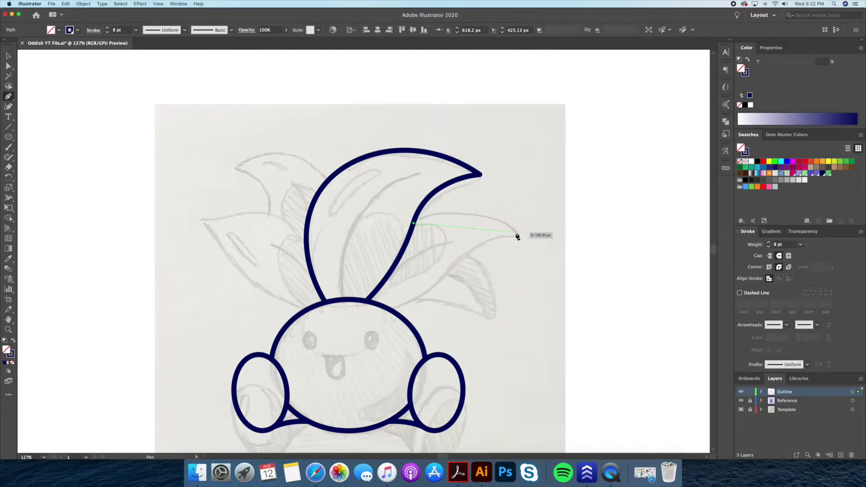
pyautogui.click(516, 232)
pyautogui.click(458, 258)
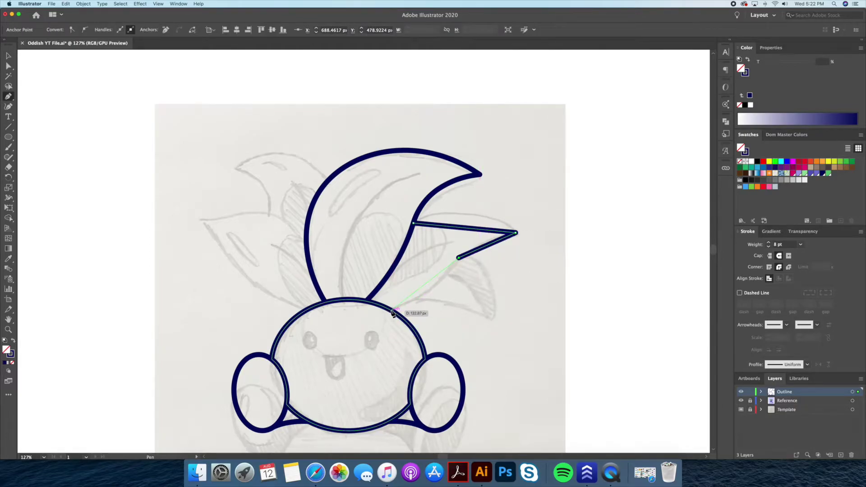
pyautogui.click(368, 323)
pyautogui.click(344, 277)
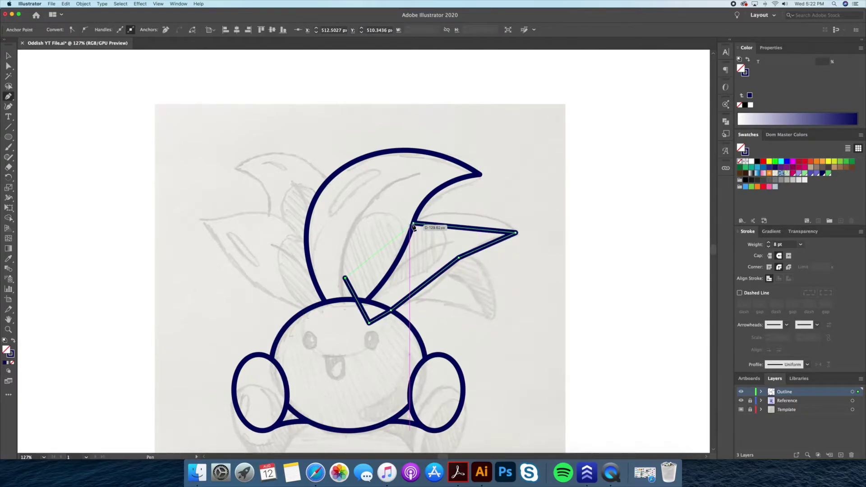
pyautogui.click(413, 223)
pyautogui.press('v')
# - Curve the right leaf's upper edge and both lower segments along the sketch with the Curvature tool
pyautogui.click(8, 106)
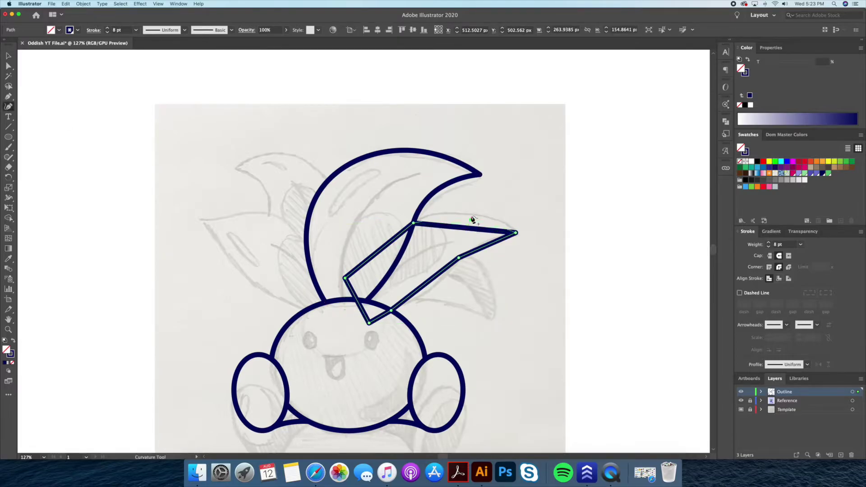
pyautogui.moveTo(471, 220); pyautogui.dragTo(471, 213)
pyautogui.moveTo(483, 245); pyautogui.dragTo(481, 240)
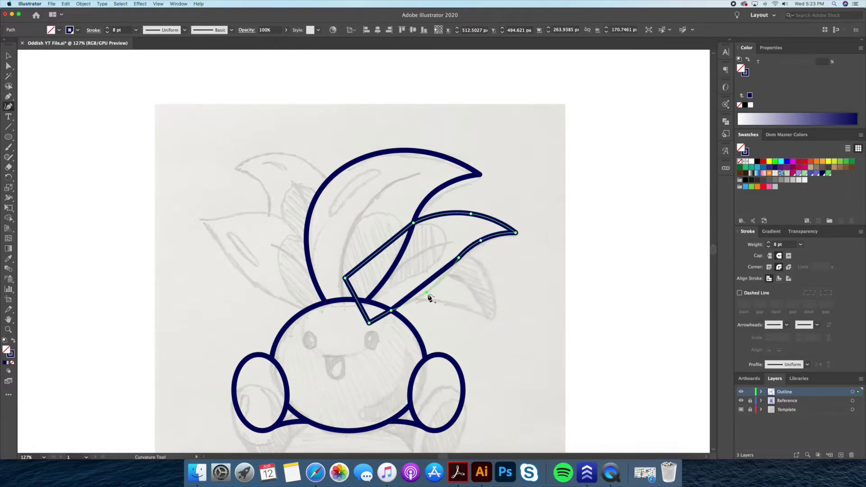
pyautogui.click(428, 294)
pyautogui.press('v')
pyautogui.click(437, 310)
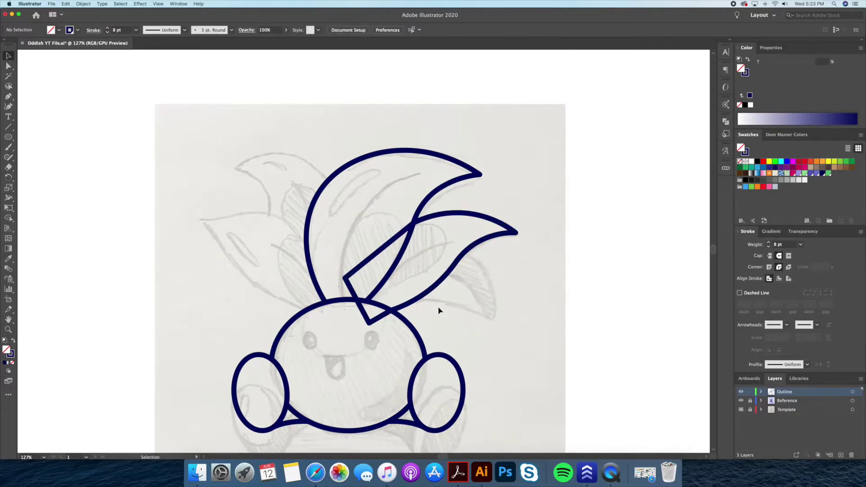
# - Remove the parts of the right leaf that overlap the central leaf and the body with Shape Builder
pyautogui.press('super+a')
pyautogui.hotkey('shift', 'm')
pyautogui.keyDown('alt'); pyautogui.click(358, 270); pyautogui.keyUp('alt')
pyautogui.press('v')
pyautogui.click(481, 299)
pyautogui.moveTo(372, 323); pyautogui.dragTo(284, 324)
pyautogui.press('Delete')
# - Draw the lower left leaf as a closed straight-sided shape that extends into the central leaf and the body
pyautogui.hscroll(-2, 309, 183)
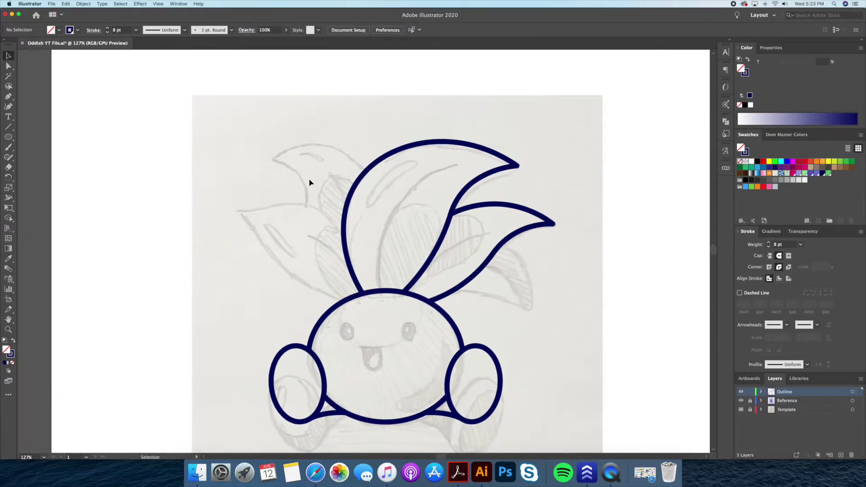
pyautogui.press('p')
pyautogui.click(343, 238)
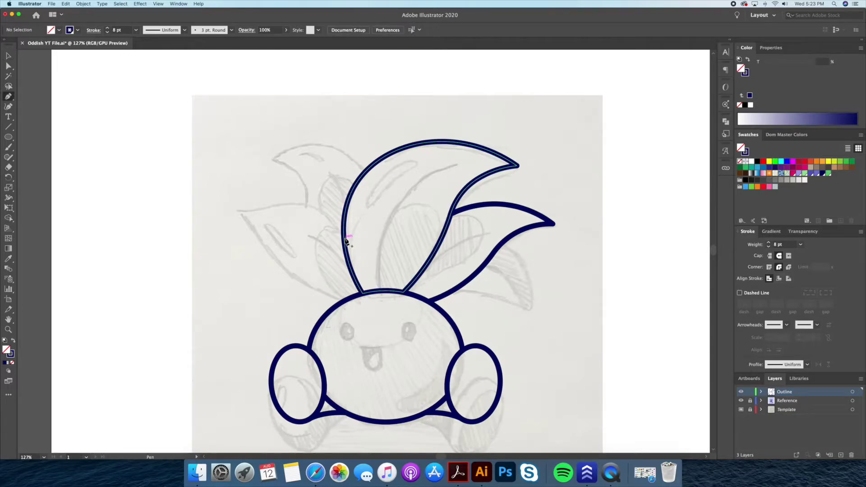
pyautogui.click(248, 211)
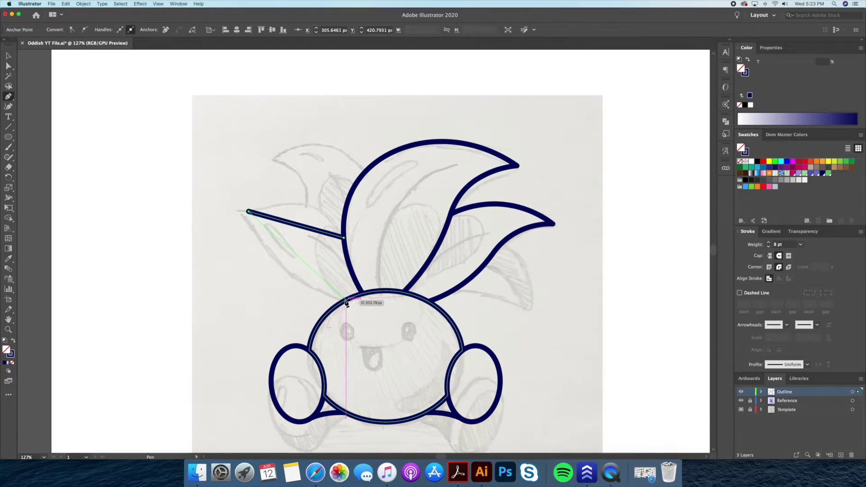
pyautogui.click(346, 300)
pyautogui.click(362, 310)
pyautogui.click(378, 278)
pyautogui.click(343, 238)
# - Curve the lower left leaf's upper and lower edges along the sketch with the Curvature tool
pyautogui.hotkey('shift', '`')
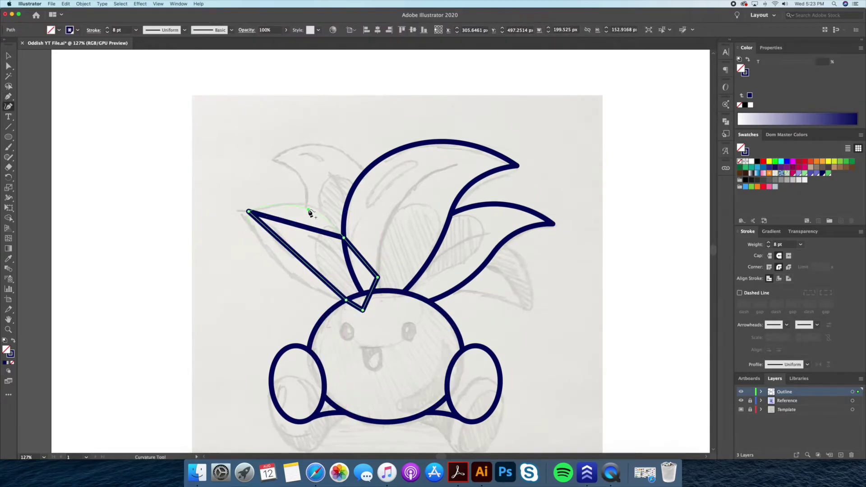
pyautogui.click(309, 209)
pyautogui.click(282, 273)
pyautogui.press('v')
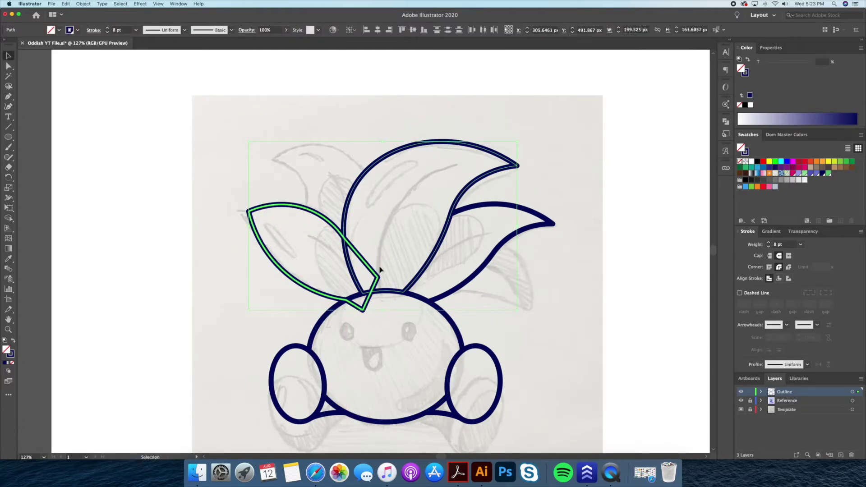
# - Trim the lower left leaf where it overlaps the central leaf and the body with Shape Builder
pyautogui.keyDown('shift'); pyautogui.click(334, 305); pyautogui.keyUp('shift')
pyautogui.hotkey('shift', 'm')
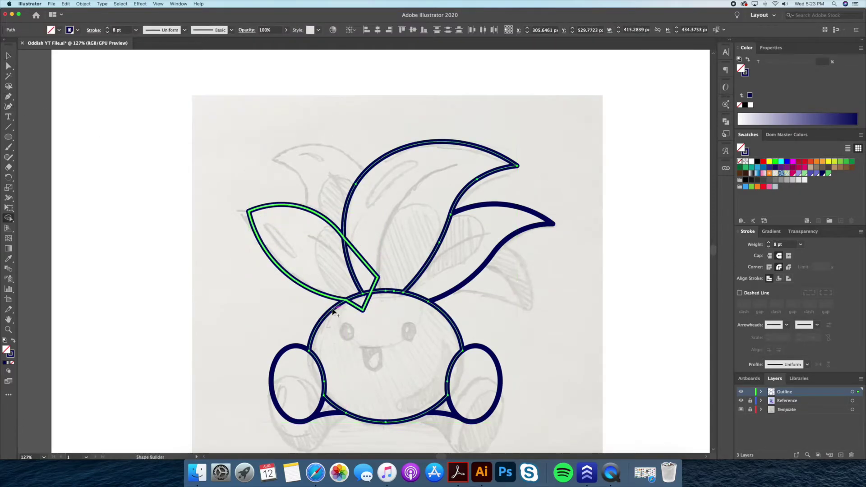
pyautogui.click(333, 270)
pyautogui.press('v')
pyautogui.click(316, 165)
# - Draw the upper left leaf as a closed straight-sided shape overlapping the central and lower left leaves
pyautogui.press('p')
pyautogui.click(308, 209)
pyautogui.click(274, 158)
pyautogui.click(365, 172)
pyautogui.click(383, 204)
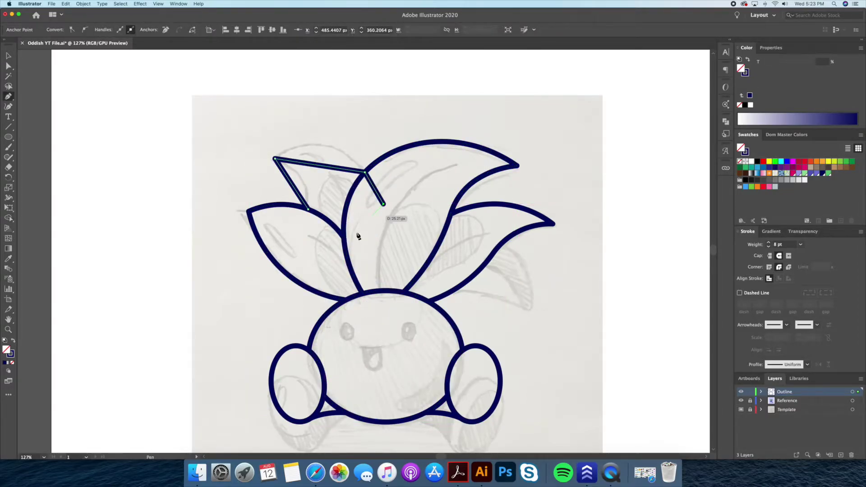
pyautogui.click(335, 258)
pyautogui.click(308, 209)
# - Cut the upper left leaf along the neighbouring leaves with Shape Builder and delete its overlapping remainder
pyautogui.press('super')
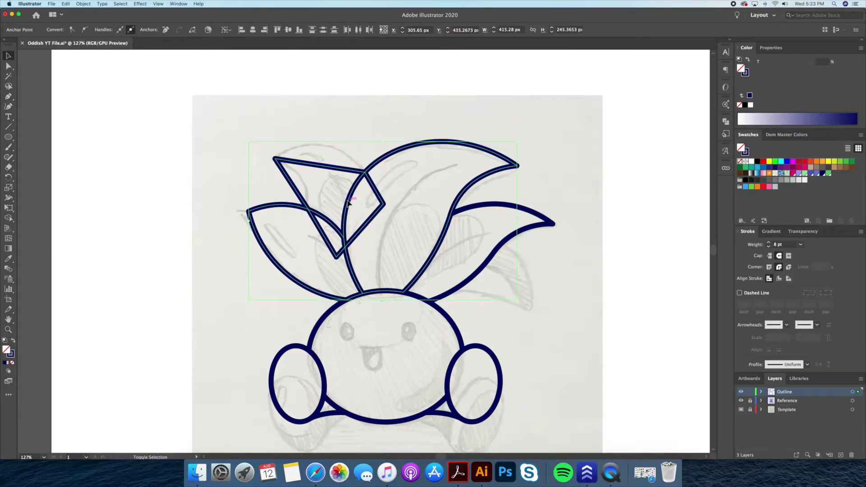
pyautogui.hotkey('shift', 'm')
pyautogui.click(345, 180)
pyautogui.press('v')
pyautogui.press('Delete')
# - Curve the upper left leaf's top and left edges along the sketch with the Curvature tool
pyautogui.click(347, 171)
pyautogui.hotkey('shift', '`')
pyautogui.click(325, 148)
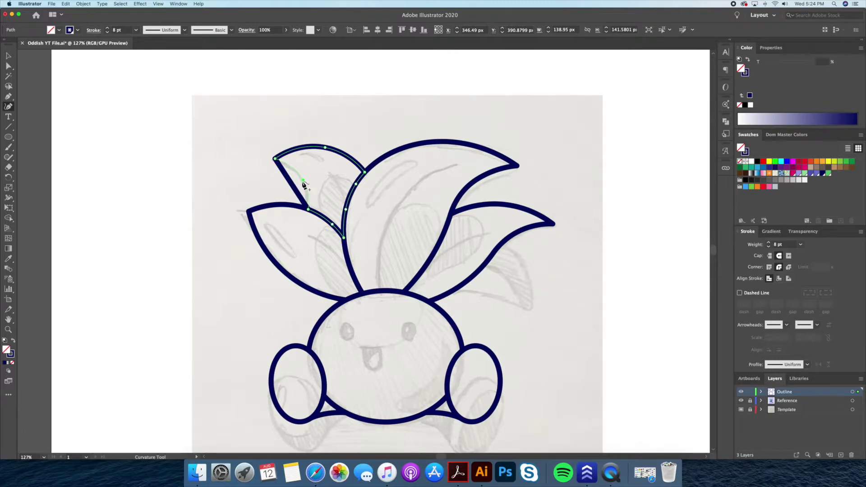
pyautogui.click(302, 182)
pyautogui.press('Escape')
# - Draw the small lower right leaf as a closed shape overlapping the right leaf and curve its outer edge along the sketch
pyautogui.hscroll(5, 316, 225)
pyautogui.press('p')
pyautogui.click(332, 274)
pyautogui.click(414, 293)
pyautogui.click(381, 230)
pyautogui.click(349, 230)
pyautogui.click(332, 273)
pyautogui.press('v')
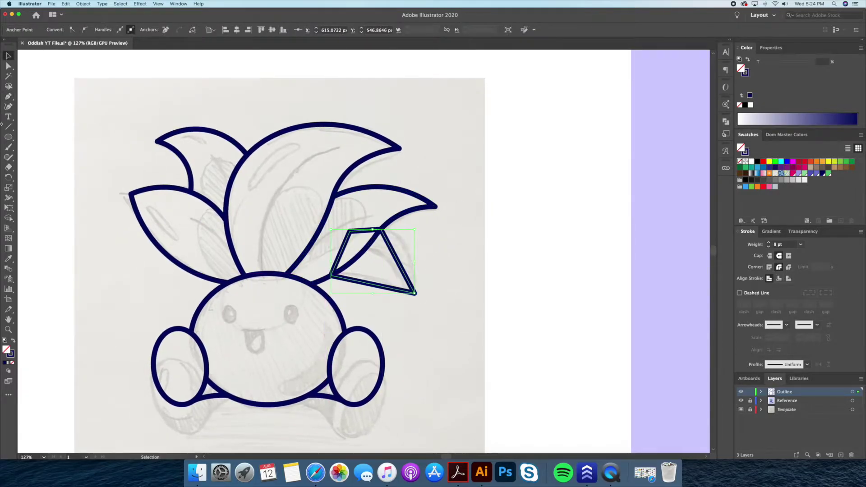
pyautogui.hotkey('shift', '`')
pyautogui.click(406, 249)
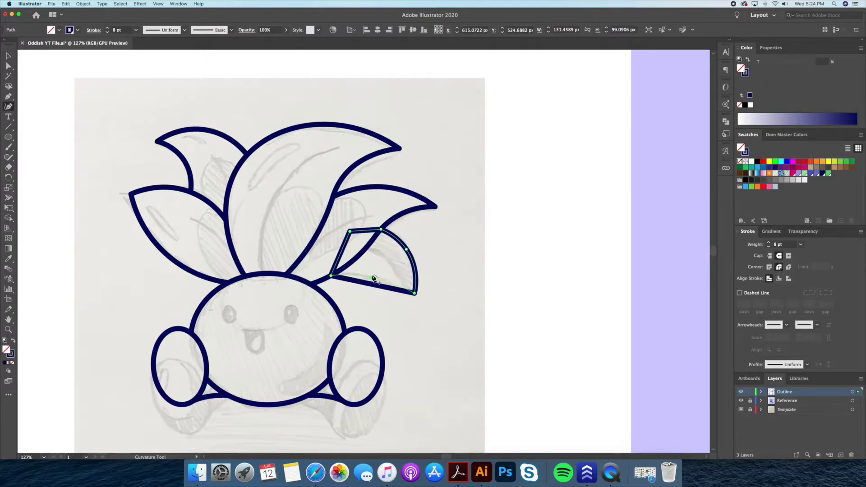
# - Split the lower right leaf along the right leaf's edge with Shape Builder and delete the overlapping piece
pyautogui.press('v')
pyautogui.keyDown('shift'); pyautogui.click(358, 248); pyautogui.keyUp('shift')
pyautogui.hotkey('shift', 'm')
pyautogui.click(340, 253)
pyautogui.press('v')
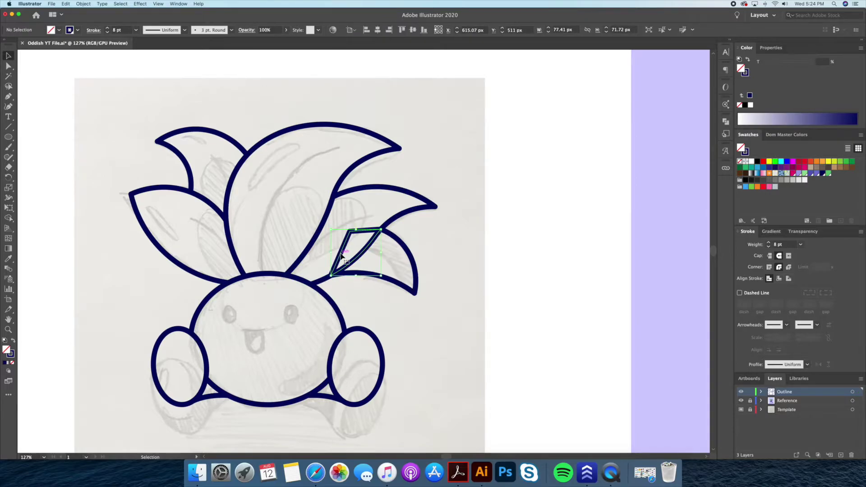
pyautogui.press('Delete')
# - Draw the large centre leaf's vein as a line from the body into the leaf and curve it along the sketch
pyautogui.scroll(3, 341, 254)
pyautogui.scroll(3, 342, 304)
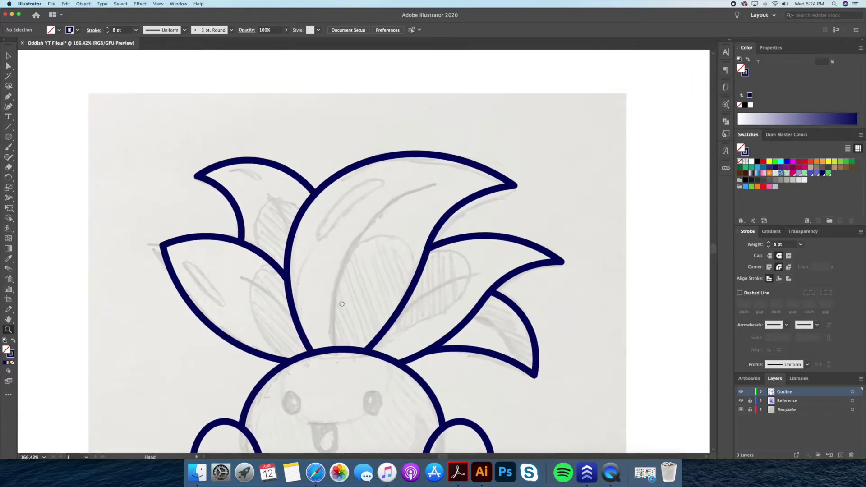
pyautogui.press('p')
pyautogui.click(334, 349)
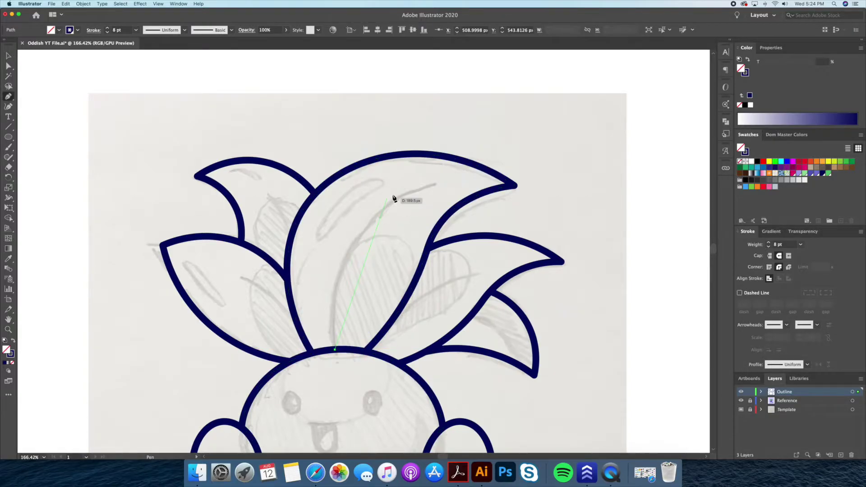
pyautogui.click(434, 184)
pyautogui.press('v')
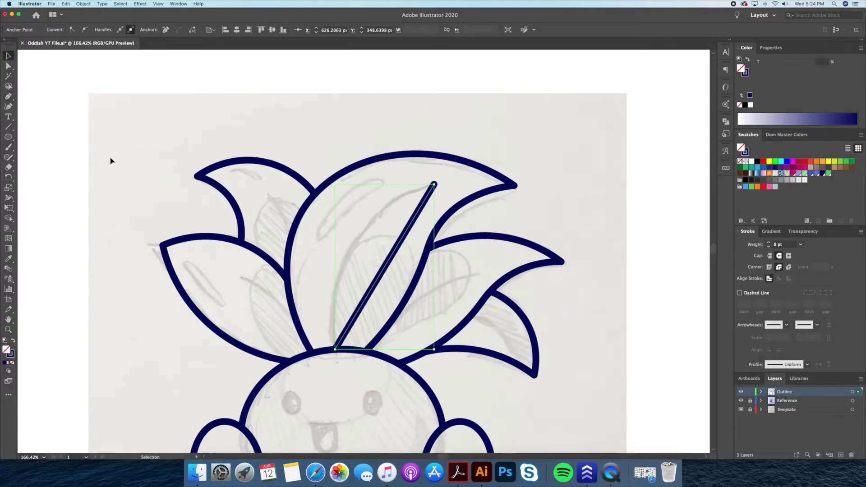
pyautogui.click(9, 107)
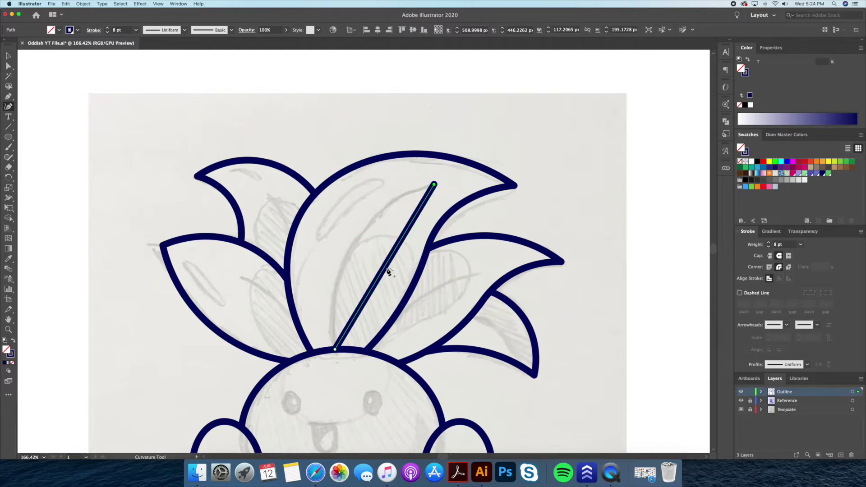
pyautogui.moveTo(386, 267); pyautogui.dragTo(355, 251)
pyautogui.press('v')
pyautogui.click(372, 320)
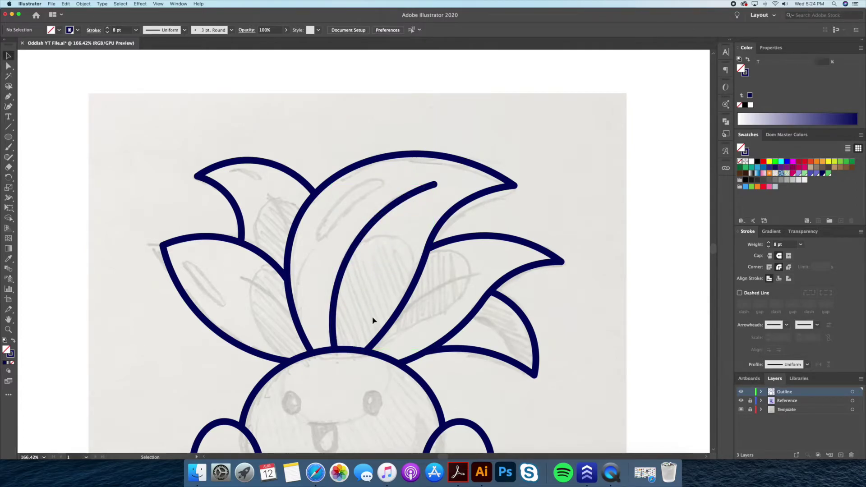
# - Taper the upper end of the centre leaf's vein with the Width tool
pyautogui.press('z')
pyautogui.moveTo(432, 180); pyautogui.dragTo(540, 184)
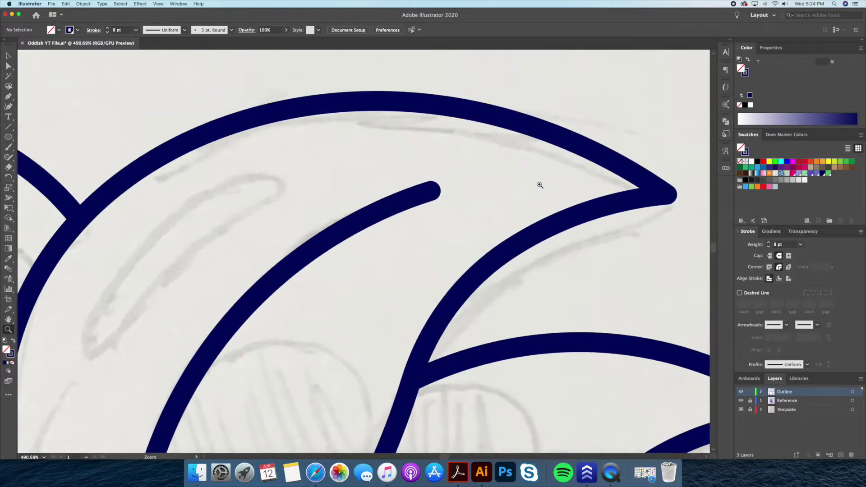
pyautogui.click(414, 201)
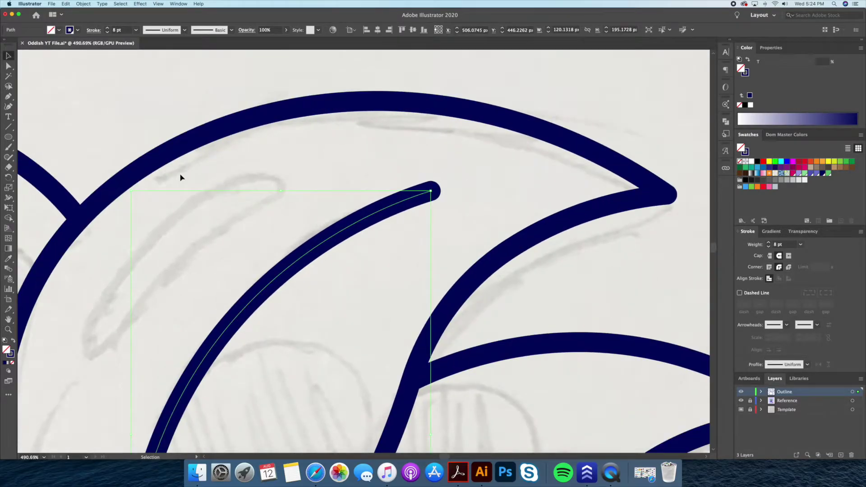
pyautogui.hotkey('shift', 'w')
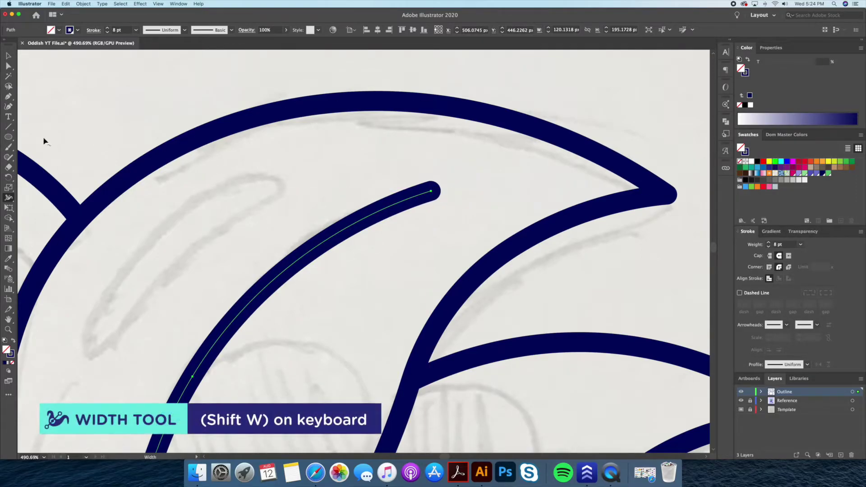
pyautogui.click(9, 199)
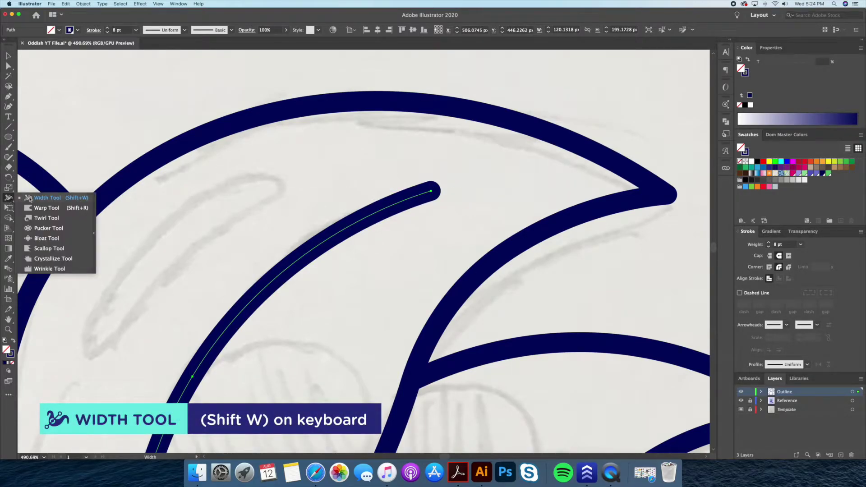
pyautogui.click(53, 200)
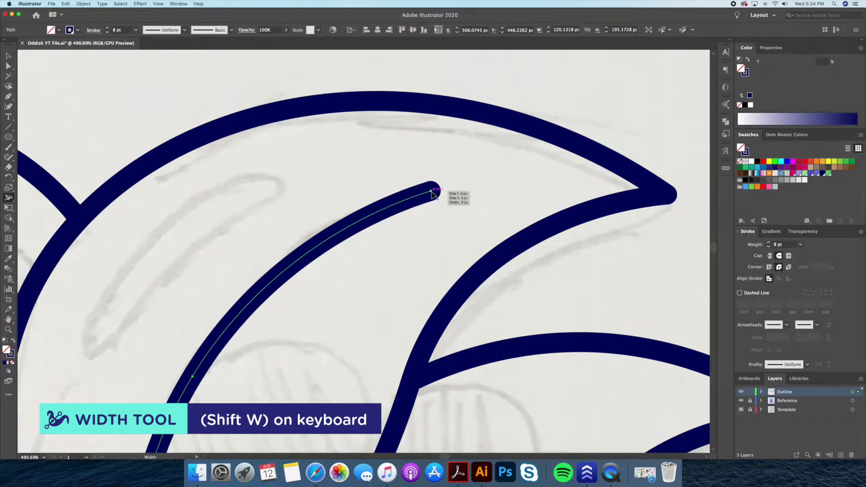
pyautogui.moveTo(431, 193)
pyautogui.mouseDown()
pyautogui.moveTo(451, 236)
pyautogui.moveTo(427, 202)
pyautogui.mouseUp()
pyautogui.press('super+z')
pyautogui.press('v')
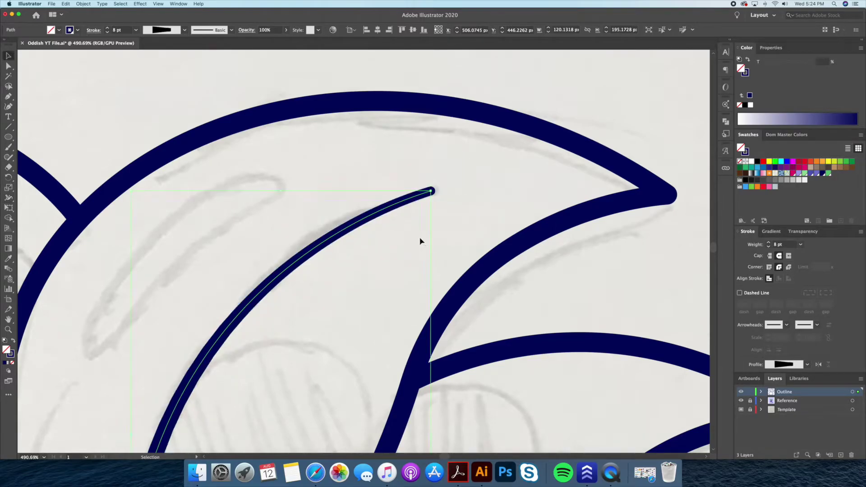
pyautogui.press('super+shift+a')
# - Draw a straight vein line in the upper left leaf, using the uniform 8 pt outline stroke
pyautogui.press('z')
pyautogui.moveTo(470, 197); pyautogui.dragTo(420, 198)
pyautogui.moveTo(402, 247); pyautogui.dragTo(410, 206)
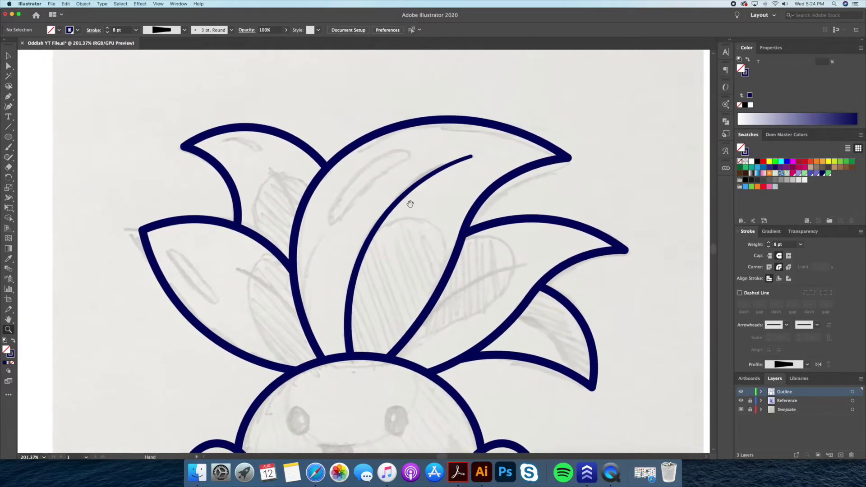
pyautogui.moveTo(291, 220); pyautogui.dragTo(317, 222)
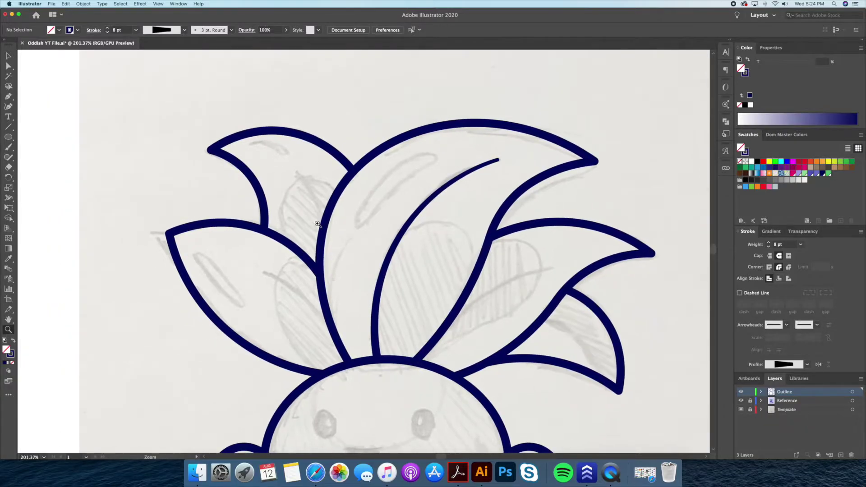
pyautogui.click(294, 171)
pyautogui.click(322, 233)
pyautogui.press('i')
pyautogui.keyDown('alt'); pyautogui.click(401, 235); pyautogui.keyUp('alt')
pyautogui.click(401, 235)
# - Draw straight vein lines in the left, right and small lower right leaves following the sketch
pyautogui.press('p')
pyautogui.click(261, 272)
pyautogui.click(332, 330)
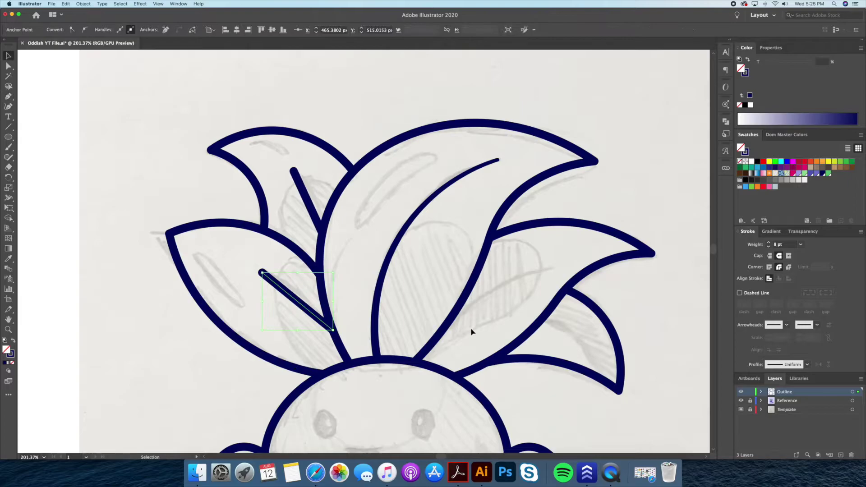
pyautogui.click(455, 318)
pyautogui.click(549, 269)
pyautogui.keyDown('super'); pyautogui.click(570, 329); pyautogui.keyUp('super')
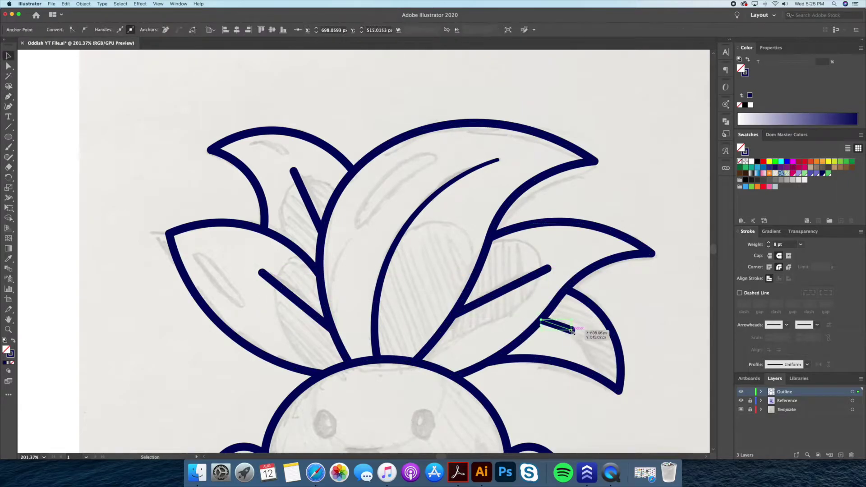
# - Bend the vein lines of the four side leaves along the sketch with the Curvature tool
pyautogui.click(10, 108)
pyautogui.click(499, 290)
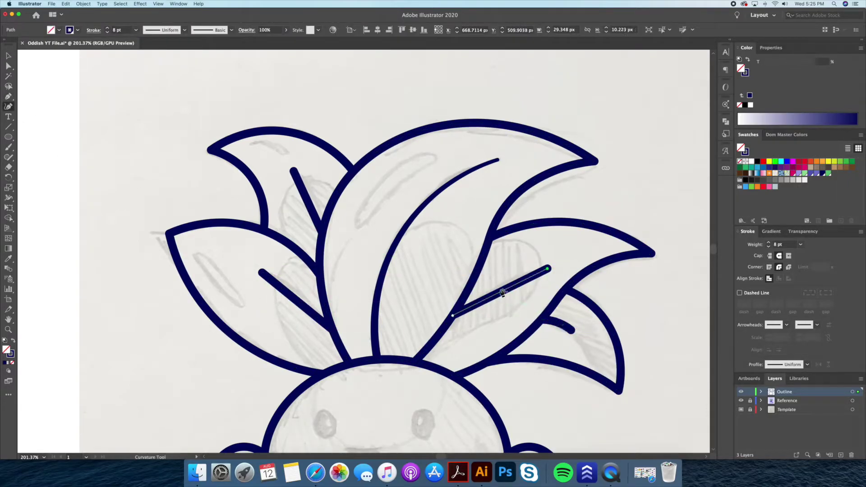
pyautogui.moveTo(499, 290); pyautogui.dragTo(499, 283)
pyautogui.moveTo(307, 200); pyautogui.dragTo(311, 198)
pyautogui.click(296, 300)
pyautogui.moveTo(296, 301)
pyautogui.mouseDown()
pyautogui.moveTo(288, 319)
pyautogui.moveTo(299, 289)
pyautogui.mouseUp()
# - Taper the outer ends of the side leaves' veins with the Width tool
pyautogui.scroll(5, 268, 271)
pyautogui.hotkey('shift', 'w')
pyautogui.scroll(5, 306, 189)
pyautogui.moveTo(309, 182); pyautogui.dragTo(314, 181)
pyautogui.scroll(-5, 314, 181)
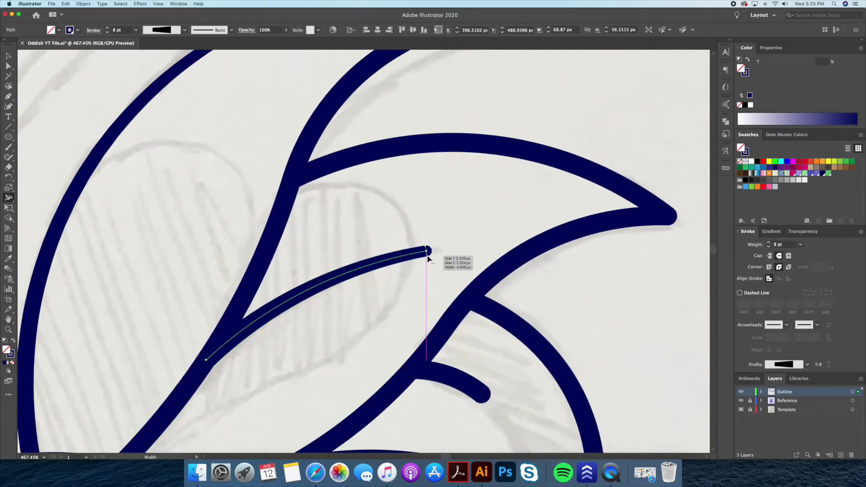
pyautogui.scroll(-2, 456, 271)
pyautogui.scroll(-2, 458, 296)
pyautogui.moveTo(495, 320); pyautogui.dragTo(487, 333)
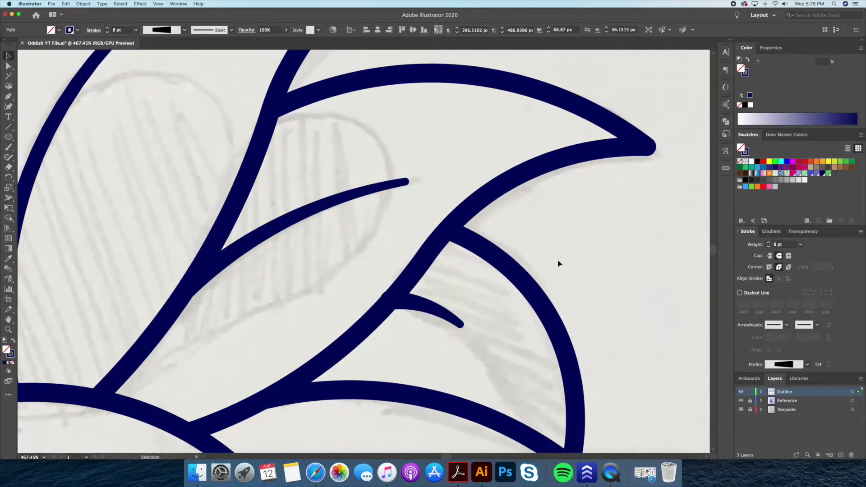
pyautogui.press('super+shift+a')
# - Check the whole outline without the sketch by hiding the Template layer, and show the layer again
pyautogui.press('z')
pyautogui.scroll(1, 481, 257)
pyautogui.scroll(-6, 481, 257)
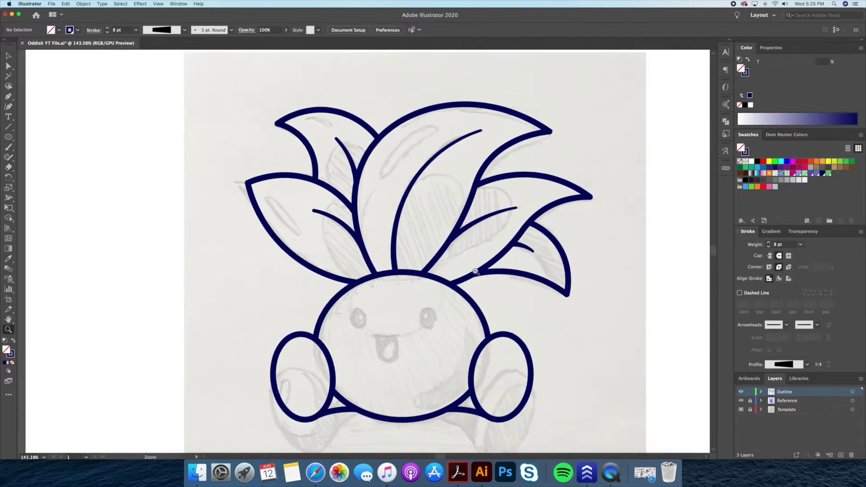
pyautogui.click(739, 409)
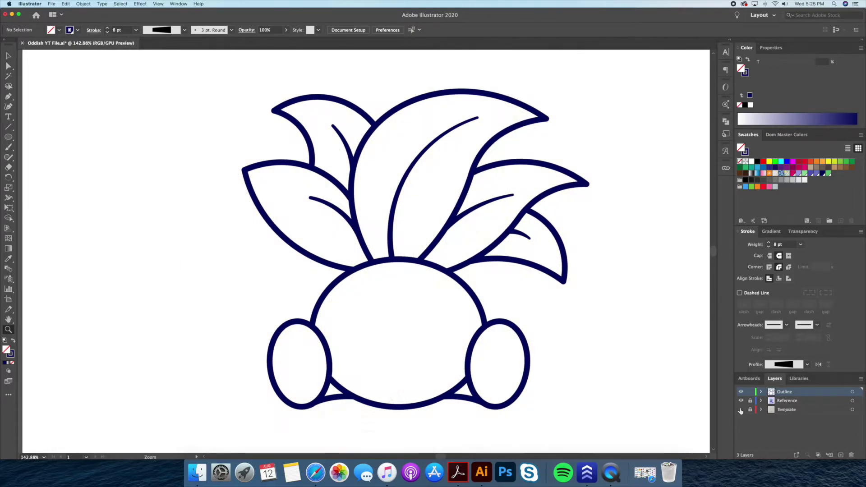
pyautogui.click(740, 409)
# - Draw the left eye as an ellipse about 24 by 32 px over the sketch, with a 6 pt outline stroke
pyautogui.scroll(3, 416, 313)
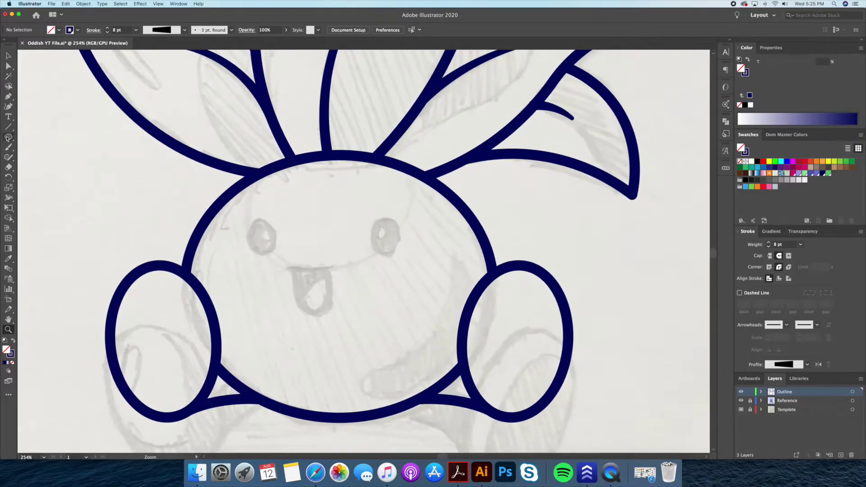
pyautogui.moveTo(250, 227); pyautogui.dragTo(275, 257)
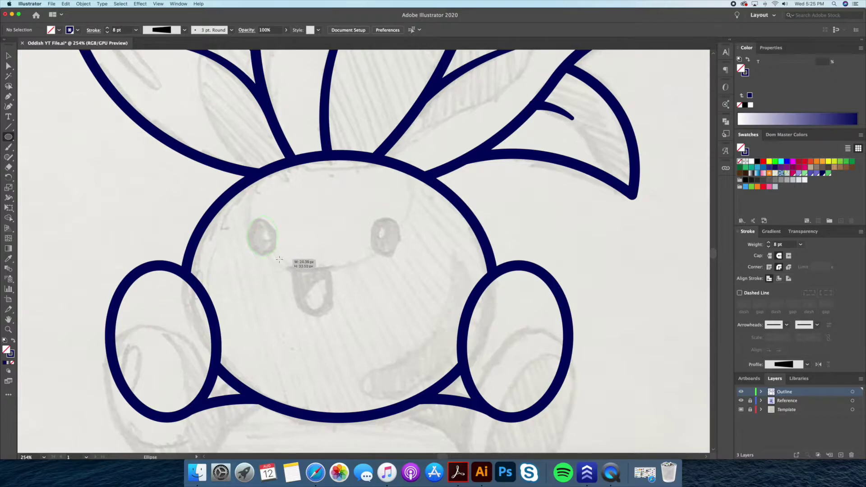
pyautogui.moveTo(279, 258); pyautogui.dragTo(278, 257)
pyautogui.press('i')
pyautogui.click(480, 228)
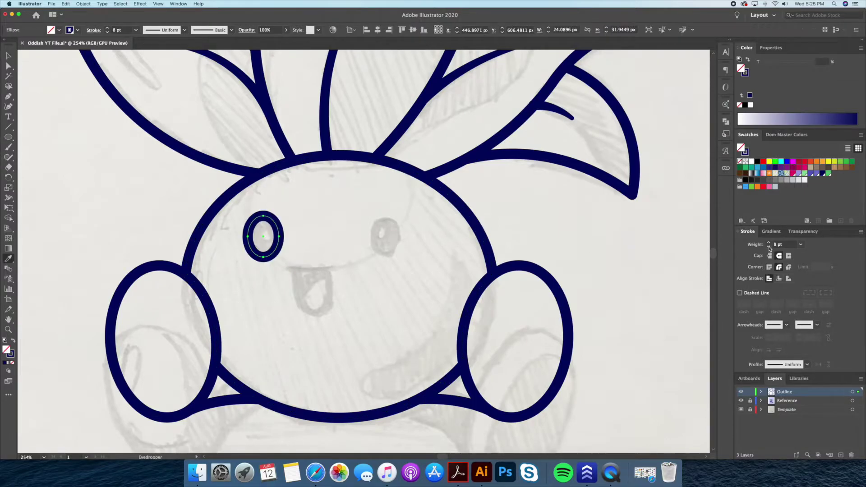
pyautogui.press('v')
pyautogui.click(450, 245)
# - Duplicate the left eye horizontally to make the right eye
pyautogui.moveTo(279, 244); pyautogui.dragTo(393, 256)
pyautogui.click(430, 255)
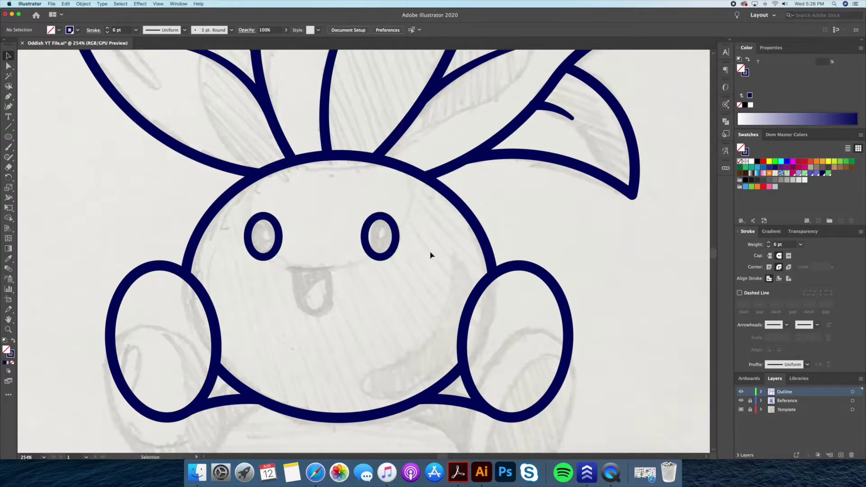
pyautogui.click(396, 244)
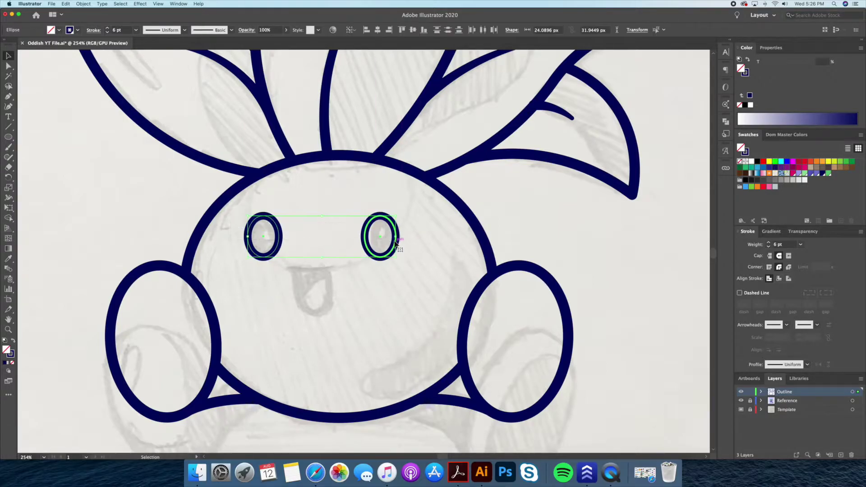
pyautogui.press('super+shift+a')
# - Draw the mouth's upper edge as a short horizontal line between the eyes and curve it slightly downward
pyautogui.press('z')
pyautogui.moveTo(307, 280); pyautogui.dragTo(342, 276)
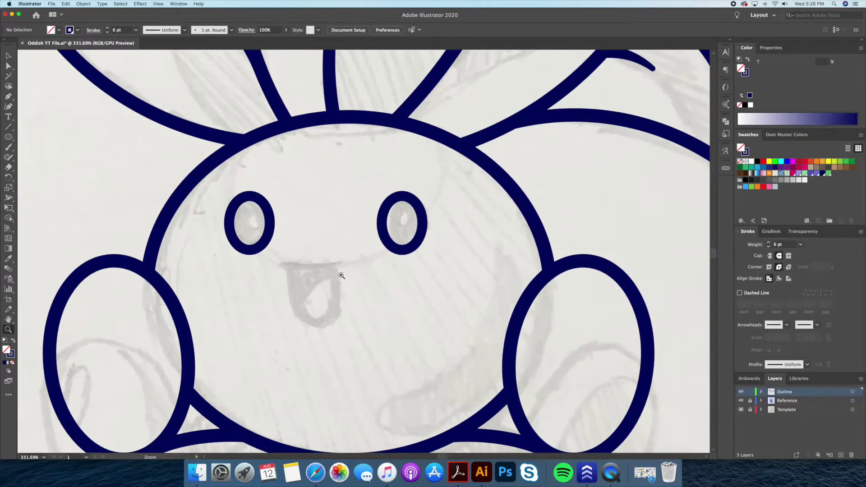
pyautogui.click(281, 265)
pyautogui.click(344, 265)
pyautogui.hotkey('shift', '`')
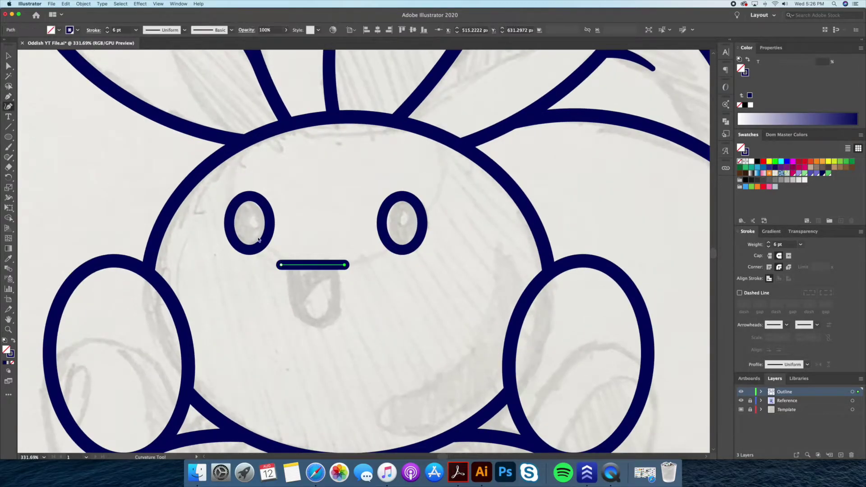
pyautogui.moveTo(312, 264); pyautogui.dragTo(312, 270)
pyautogui.press('v')
pyautogui.click(76, 197)
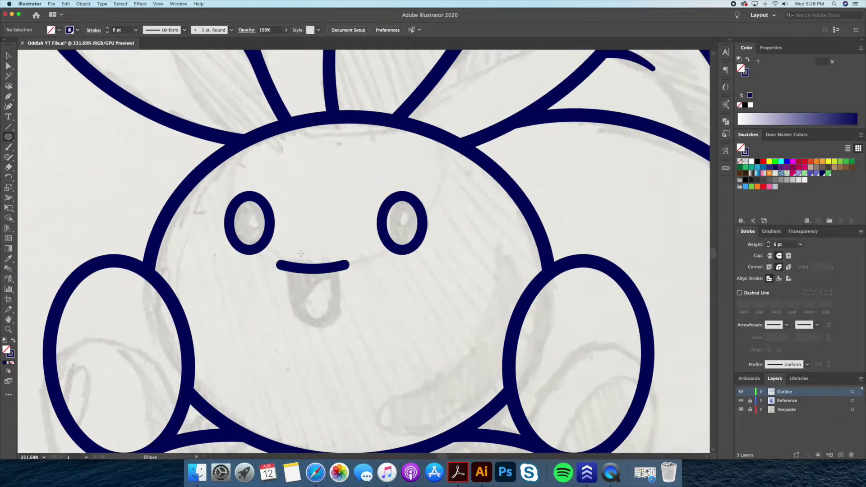
# - Draw an ellipse across the mouth line and trim it along the line into an open mouth with Shape Builder
pyautogui.moveTo(343, 324)
pyautogui.mouseDown()
pyautogui.moveTo(286, 233)
pyautogui.moveTo(373, 243)
pyautogui.mouseUp()
pyautogui.press('v')
pyautogui.click(373, 243)
pyautogui.click(301, 296)
pyautogui.hotkey('shift', 'm')
pyautogui.scroll(5, 284, 264)
pyautogui.keyDown('alt'); pyautogui.click(285, 263); pyautogui.keyUp('alt')
pyautogui.keyDown('alt'); pyautogui.click(428, 259); pyautogui.keyUp('alt')
pyautogui.keyDown('alt'); pyautogui.click(367, 236); pyautogui.keyUp('alt')
# - Delete the leftover line lying over the mouth's upper edge
pyautogui.press('v')
pyautogui.click(451, 289)
pyautogui.click(432, 319)
pyautogui.press('cmd+shift+a')
# - Draw an ellipse for the tongue overlapping the lower right part of the mouth
pyautogui.press('z')
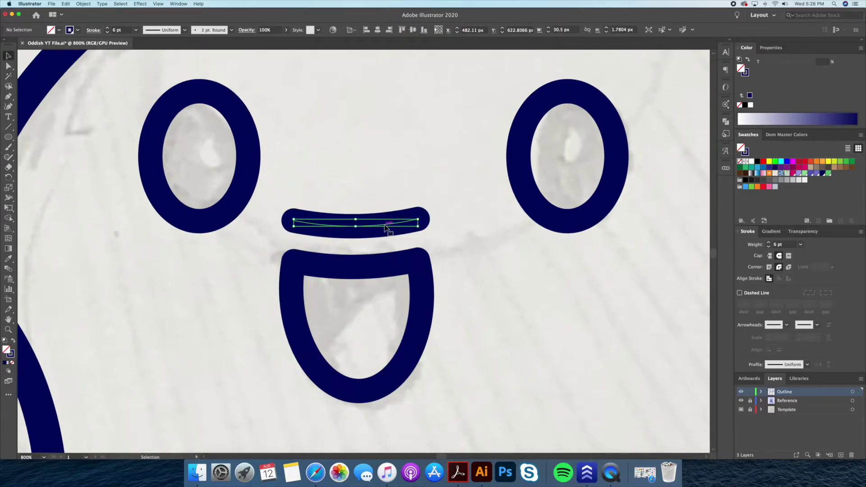
pyautogui.scroll(-4, 331, 245)
pyautogui.scroll(-3, 400, 301)
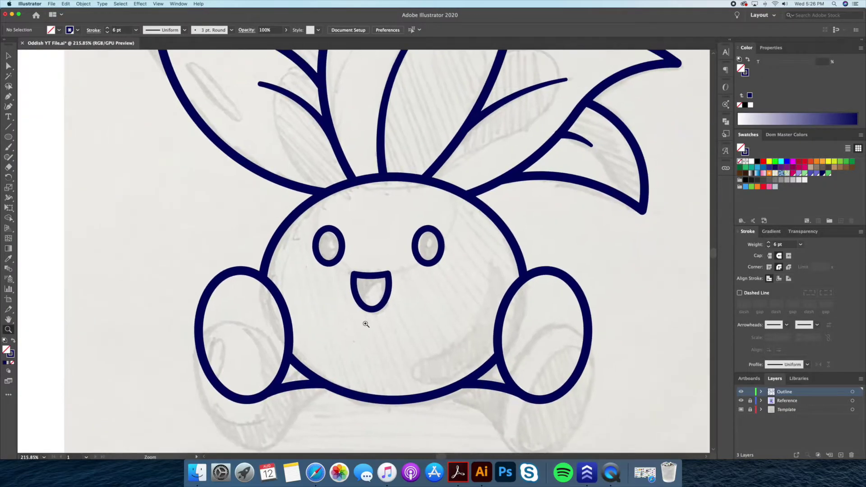
pyautogui.scroll(3, 366, 324)
pyautogui.press('l')
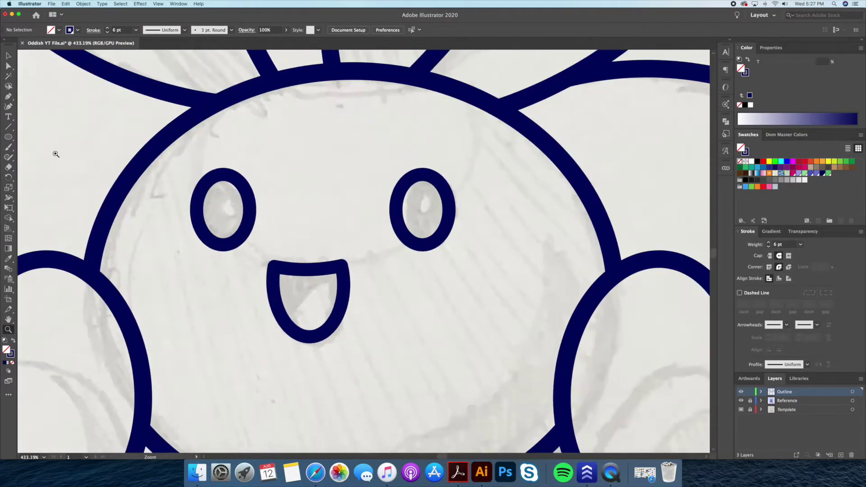
pyautogui.moveTo(340, 335); pyautogui.dragTo(411, 395)
# - Remove the part of the tongue ellipse outside the mouth with Shape Builder
pyautogui.press('v')
pyautogui.keyDown('shift'); pyautogui.click(332, 270); pyautogui.keyUp('shift')
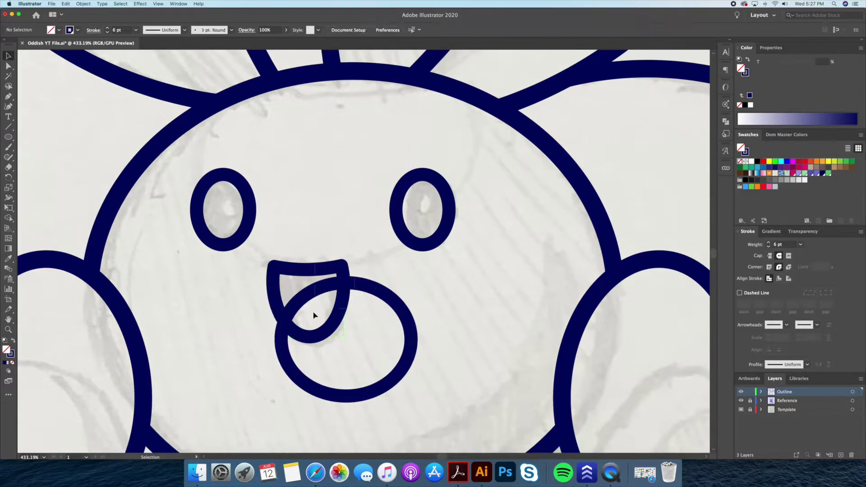
pyautogui.hotkey('shift', 'm')
pyautogui.keyDown('alt'); pyautogui.click(365, 344); pyautogui.keyUp('alt')
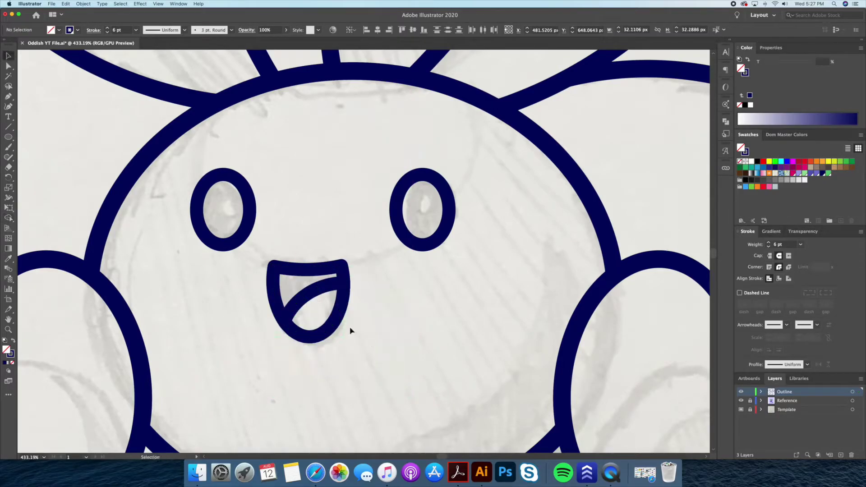
pyautogui.press('super+shift+a')
# - Add a new layer named Colour and place it directly below the Outline layer
pyautogui.scroll(-6, 412, 329)
pyautogui.moveTo(412, 329); pyautogui.dragTo(312, 336)
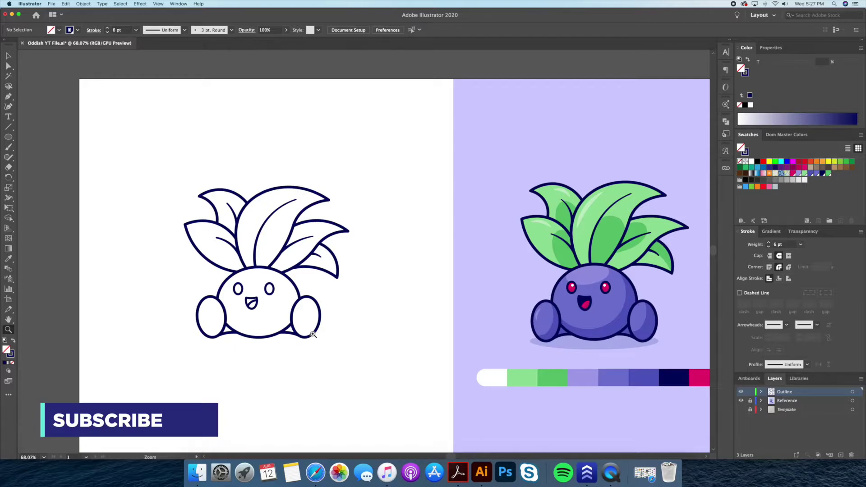
pyautogui.moveTo(228, 287)
pyautogui.mouseDown()
pyautogui.moveTo(329, 295)
pyautogui.moveTo(334, 315)
pyautogui.mouseUp()
pyautogui.click(841, 455)
pyautogui.doubleClick(770, 392)
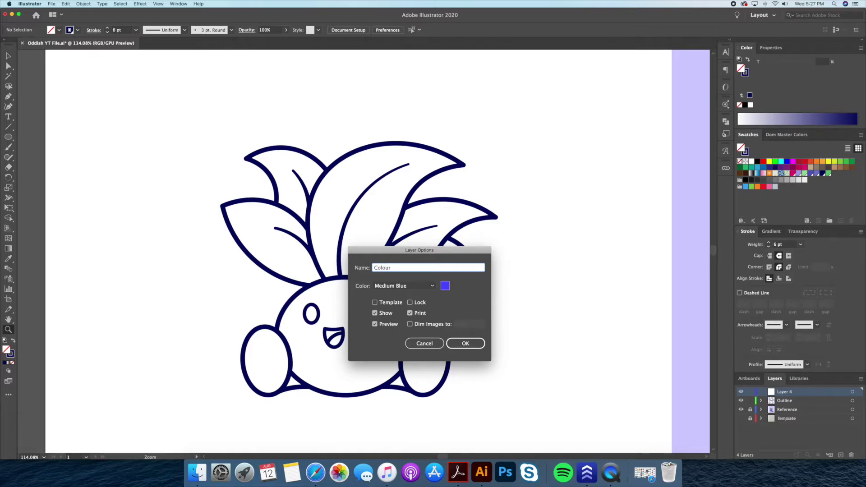
pyautogui.press('Return')
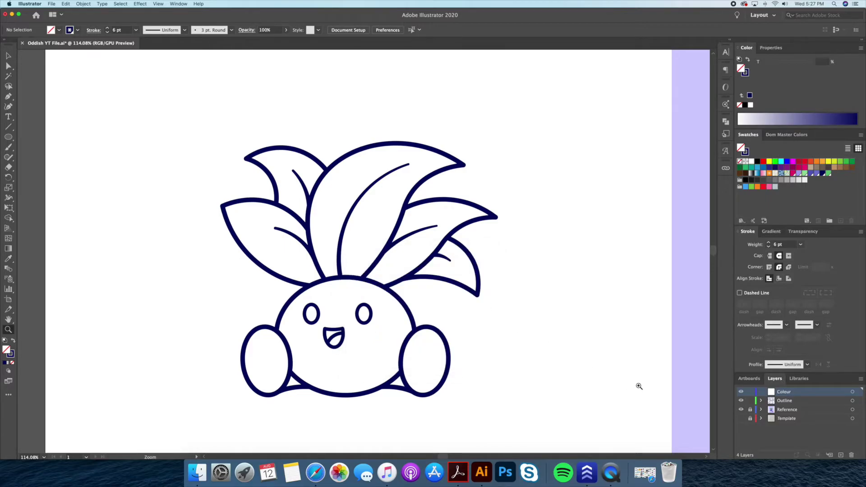
pyautogui.moveTo(771, 392); pyautogui.dragTo(770, 404)
# - Copy the body, feet and leaf outlines, lock the Outline layer and paste the copies in place on the Colour layer
pyautogui.press('v')
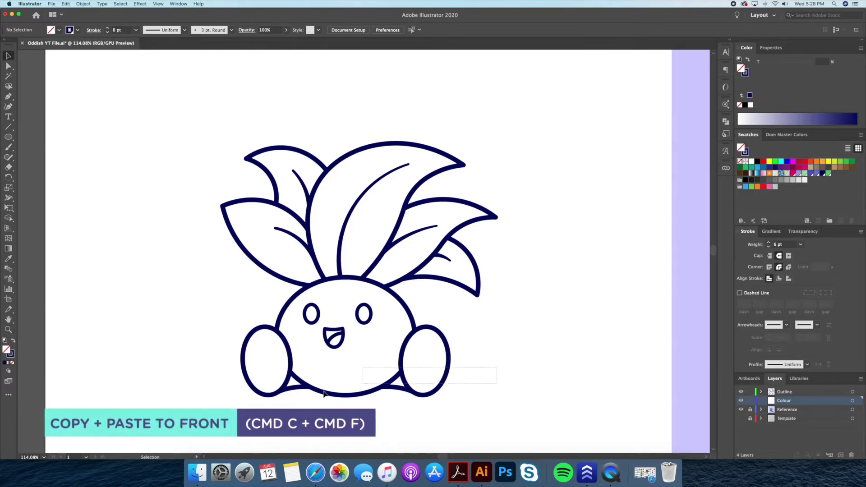
pyautogui.click(268, 395)
pyautogui.keyDown('shift'); pyautogui.click(438, 156); pyautogui.keyUp('shift')
pyautogui.keyDown('shift'); pyautogui.click(494, 216); pyautogui.keyUp('shift')
pyautogui.keyDown('shift'); pyautogui.click(271, 159); pyautogui.keyUp('shift')
pyautogui.keyDown('shift'); pyautogui.click(244, 202); pyautogui.keyUp('shift')
pyautogui.press('a')
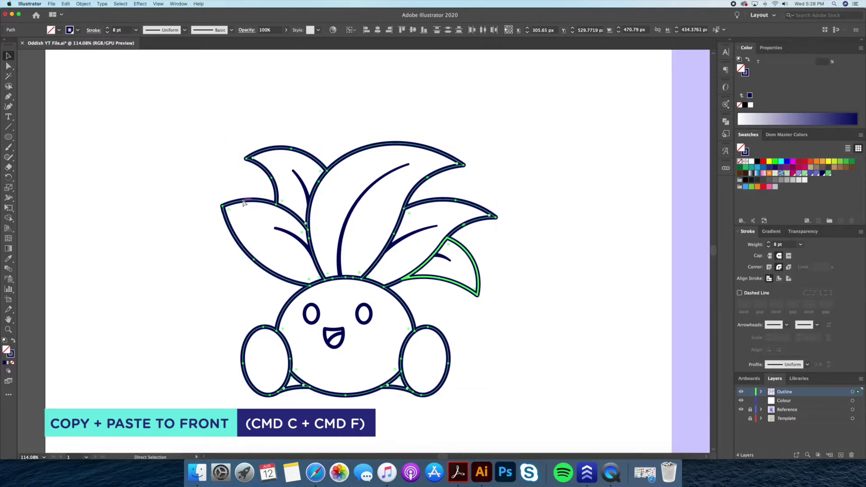
pyautogui.press('v')
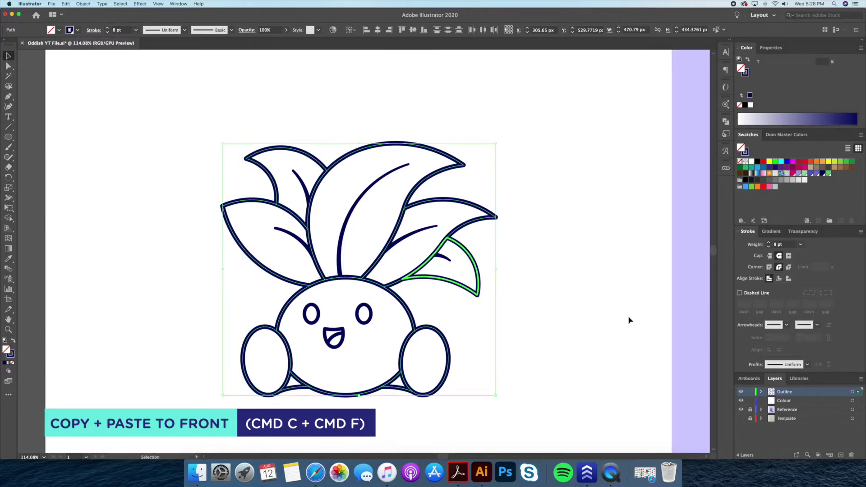
pyautogui.click(783, 401)
pyautogui.click(750, 392)
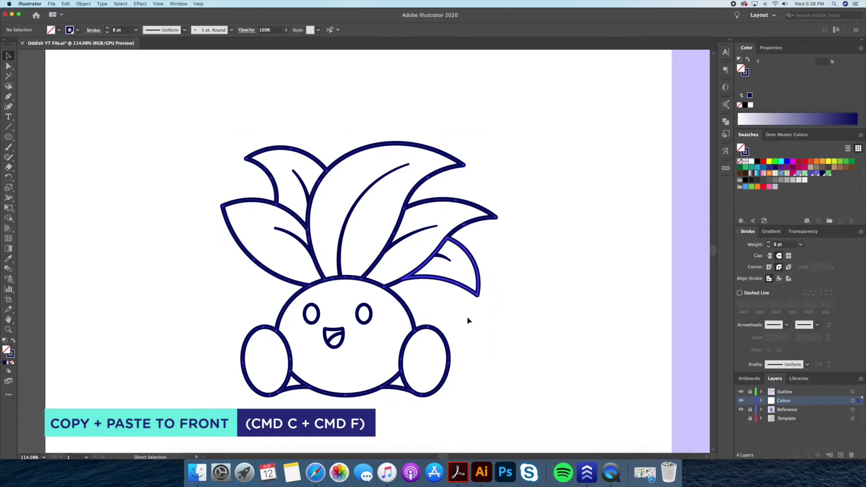
pyautogui.press('super+f')
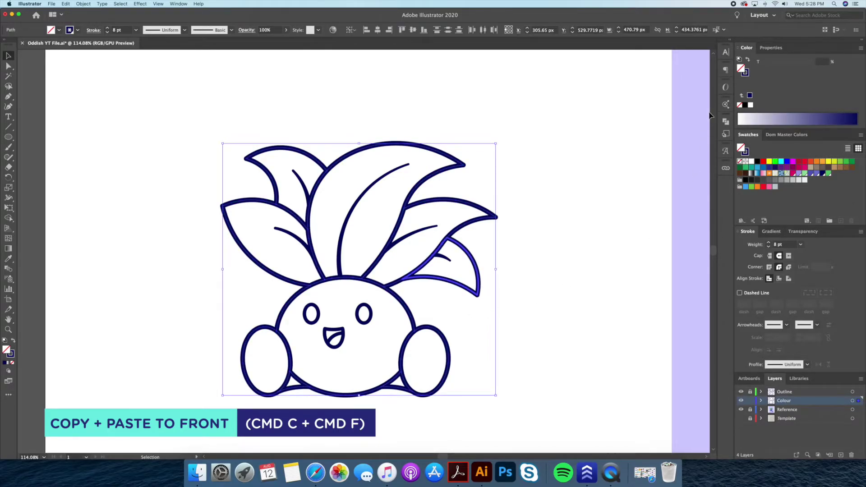
# - Check the pasted copies by toggling the visibility of the Outline and Colour layers
pyautogui.click(583, 245)
pyautogui.click(740, 392)
pyautogui.click(741, 392)
pyautogui.click(740, 392)
pyautogui.click(740, 401)
pyautogui.click(740, 392)
pyautogui.click(740, 392)
pyautogui.click(741, 400)
pyautogui.click(740, 392)
# - Turn the body and feet copies into stroke-free fills in the mid purple sampled from the reference palette
pyautogui.scroll(2, 214, 397)
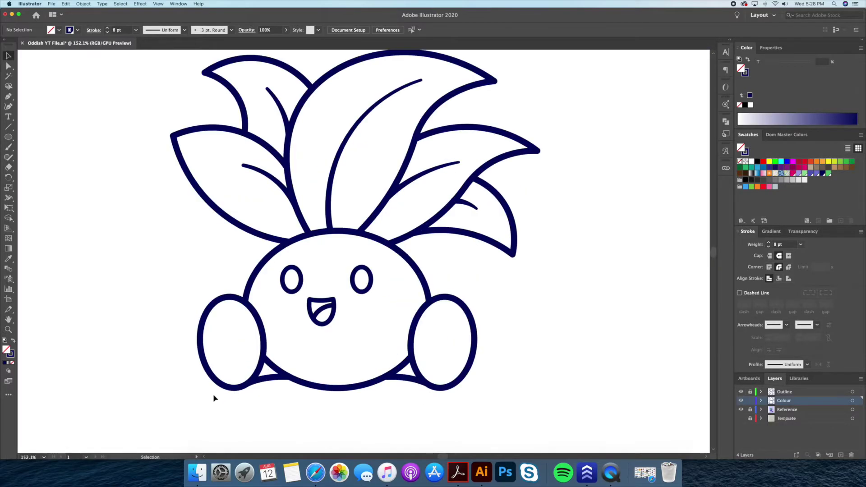
pyautogui.moveTo(497, 358); pyautogui.dragTo(495, 358)
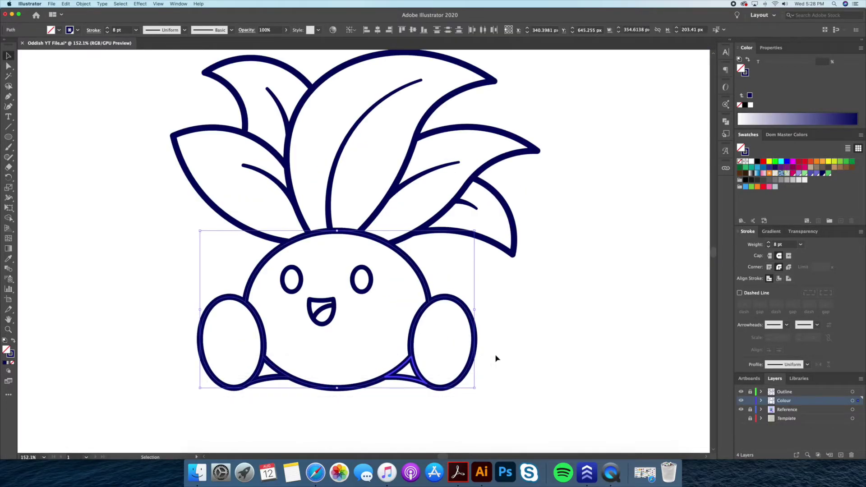
pyautogui.click(748, 60)
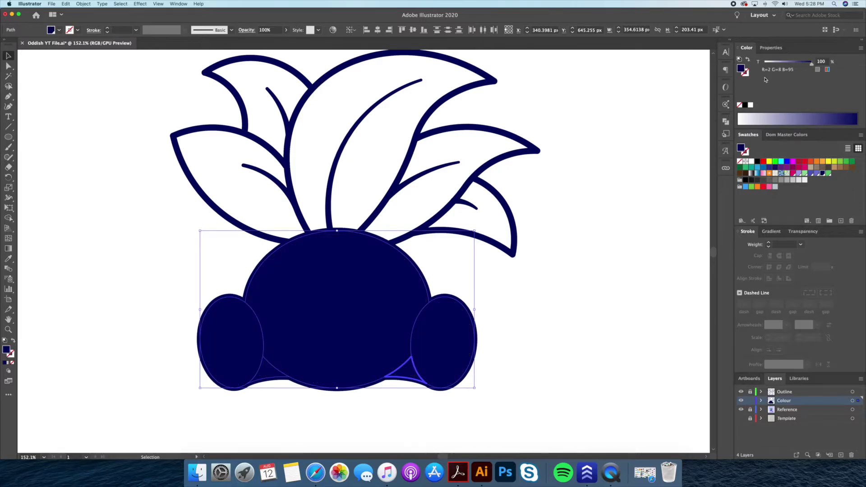
pyautogui.scroll(-5, 466, 223)
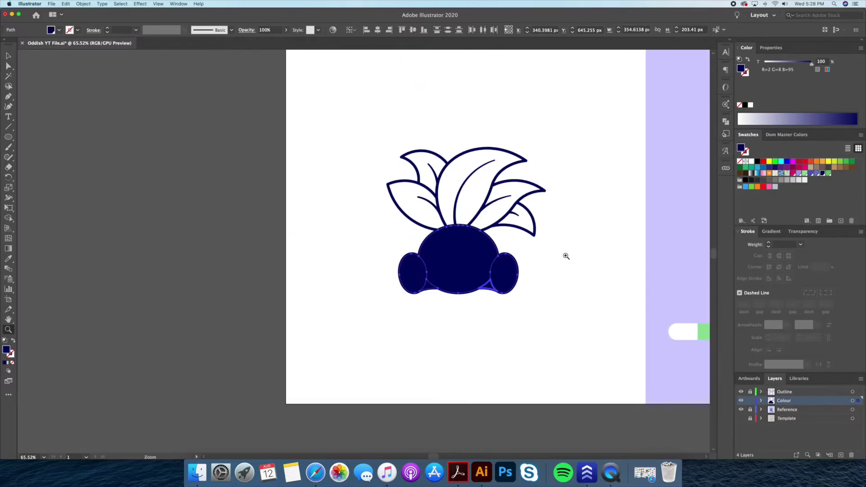
pyautogui.hscroll(-5, 561, 253)
pyautogui.press('i')
pyautogui.click(570, 329)
pyautogui.press('super+shift+a')
# - Fill all the leaf copies with the light green sampled from the reference palette, without a stroke
pyautogui.press('z')
pyautogui.scroll(4, 279, 197)
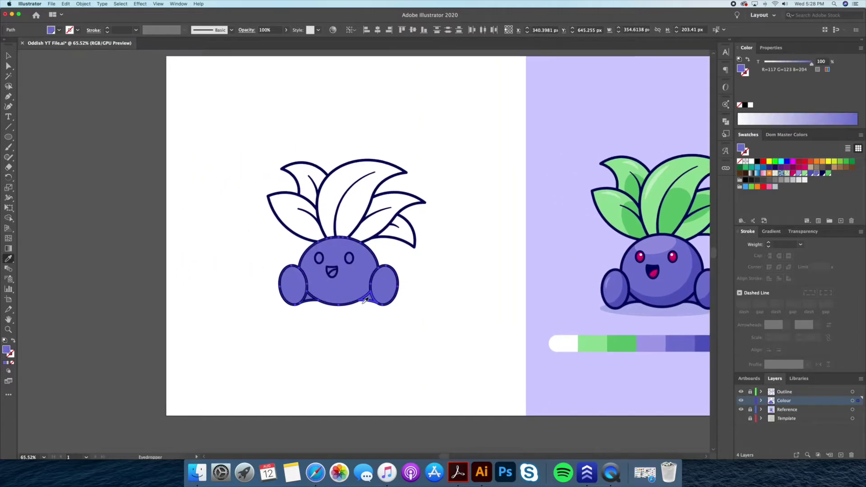
pyautogui.press('v')
pyautogui.click(278, 203)
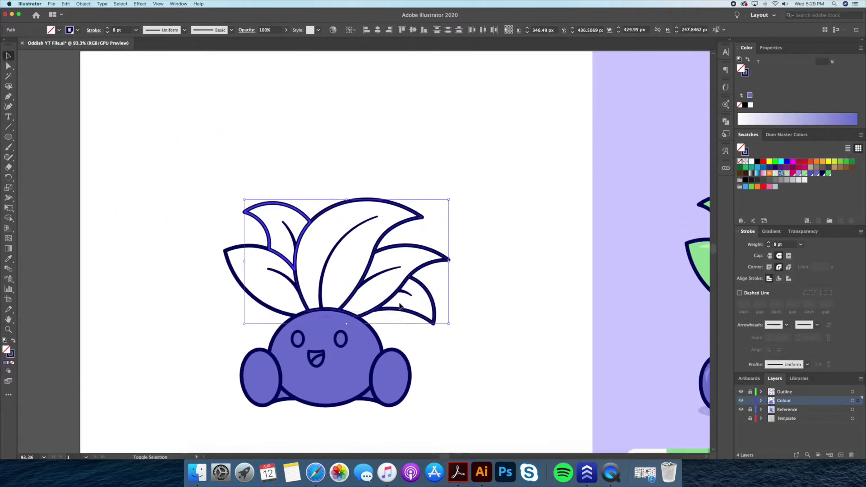
pyautogui.hscroll(5, 334, 374)
pyautogui.press('i')
pyautogui.click(221, 350)
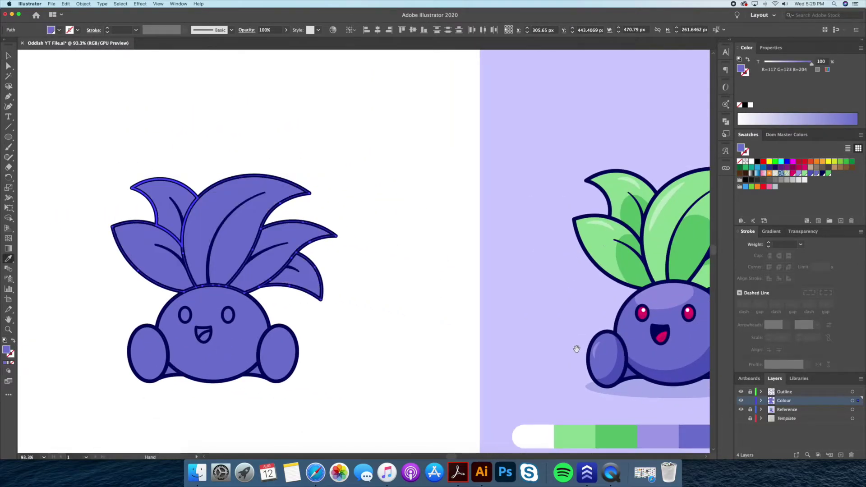
pyautogui.hscroll(5, 541, 360)
pyautogui.scroll(-4, 541, 361)
pyautogui.click(508, 377)
pyautogui.press('super+shift+a')
# - Copy both eye ellipses from the Outline layer in place onto the Colour layer and lock Outline again
pyautogui.press('z')
pyautogui.scroll(6, 406, 280)
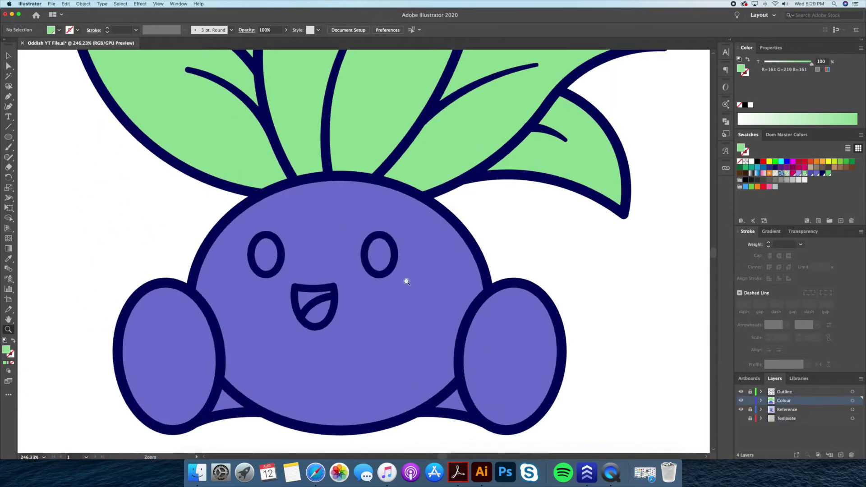
pyautogui.scroll(-4, 406, 271)
pyautogui.scroll(2, 406, 270)
pyautogui.scroll(3, 360, 297)
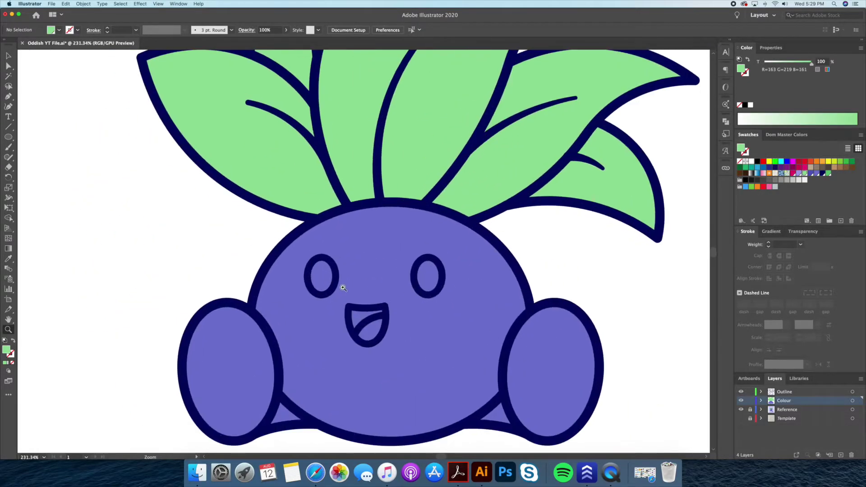
pyautogui.press('v')
pyautogui.click(336, 288)
pyautogui.keyDown('shift'); pyautogui.click(426, 296); pyautogui.keyUp('shift')
pyautogui.click(789, 401)
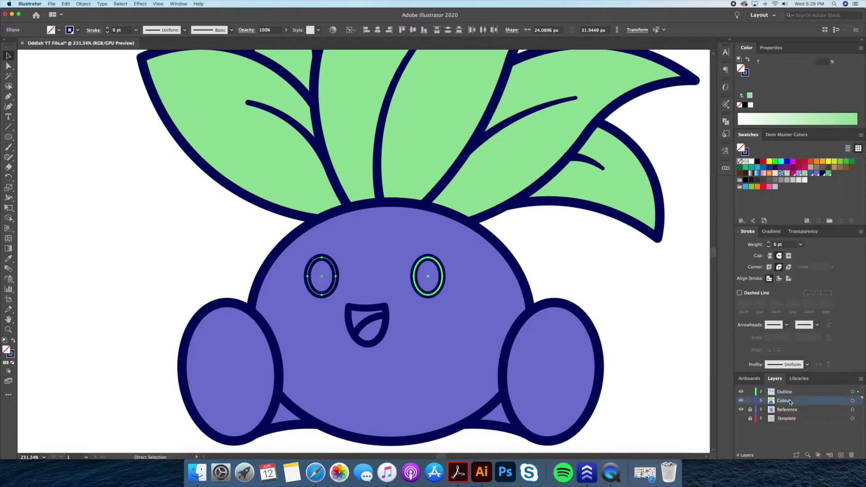
pyautogui.click(749, 391)
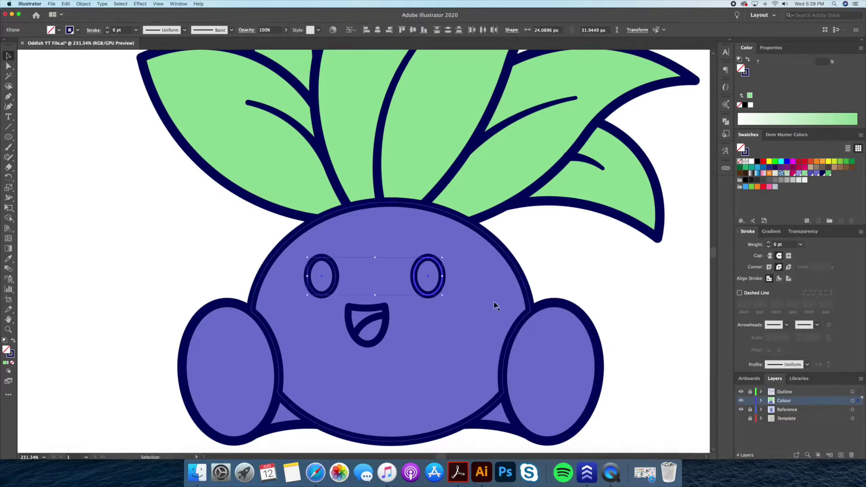
# - Fill the copied eyes with the pink sampled from the reference palette, without a stroke
pyautogui.click(746, 60)
pyautogui.press('z')
pyautogui.moveTo(591, 246)
pyautogui.mouseDown()
pyautogui.moveTo(485, 254)
pyautogui.moveTo(402, 292)
pyautogui.moveTo(596, 327)
pyautogui.mouseUp()
pyautogui.press('i')
pyautogui.click(637, 333)
pyautogui.hscroll(-5, 356, 284)
pyautogui.press('v')
pyautogui.click(387, 313)
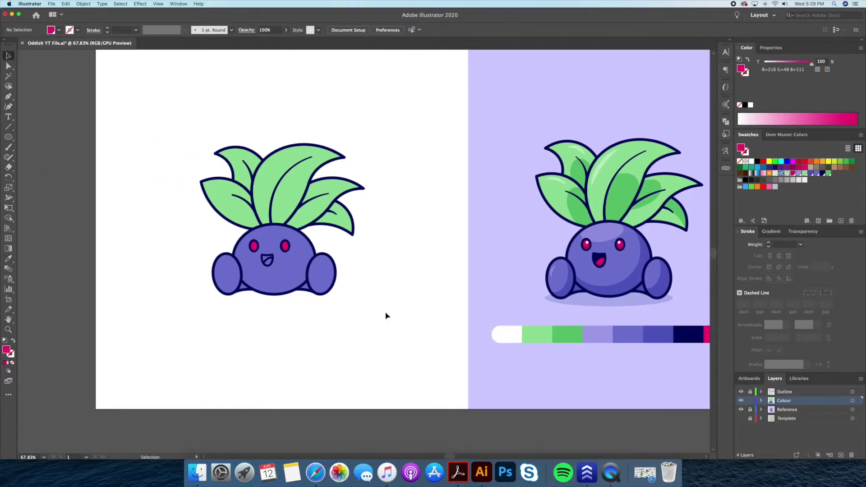
# - Give the mouth shape a stroke-free dark navy fill and colour the tongue with the pink of the eyes
pyautogui.scroll(10, 258, 253)
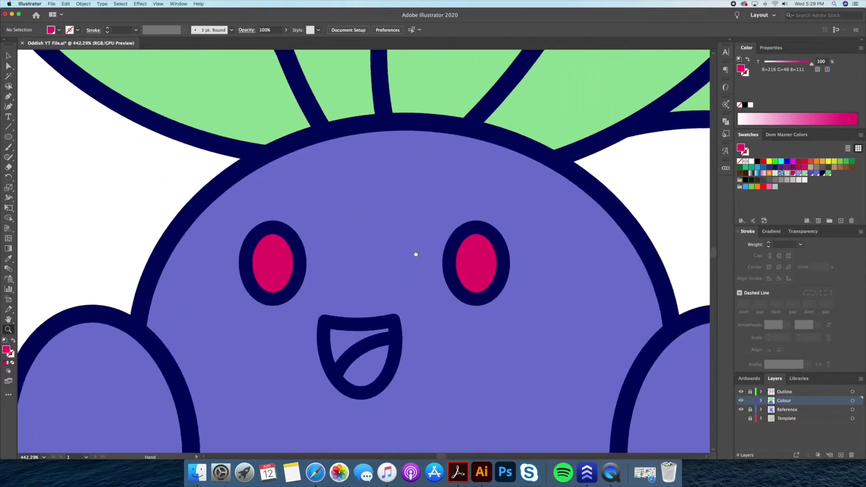
pyautogui.click(376, 340)
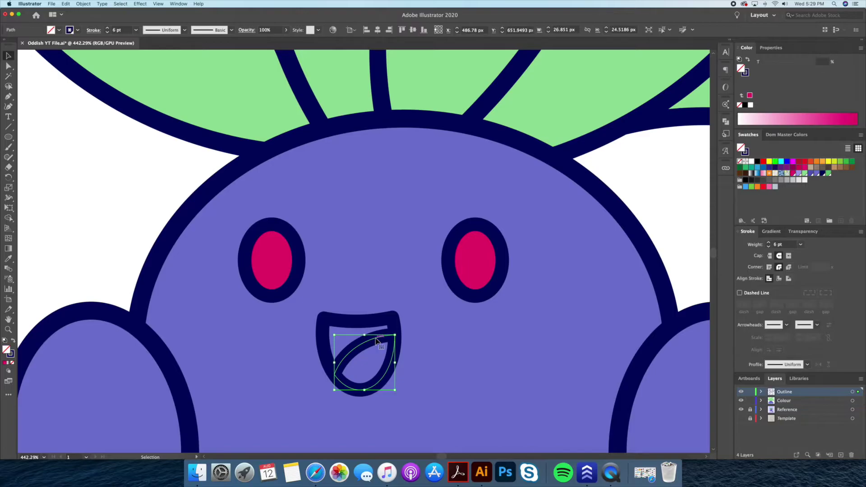
pyautogui.click(375, 328)
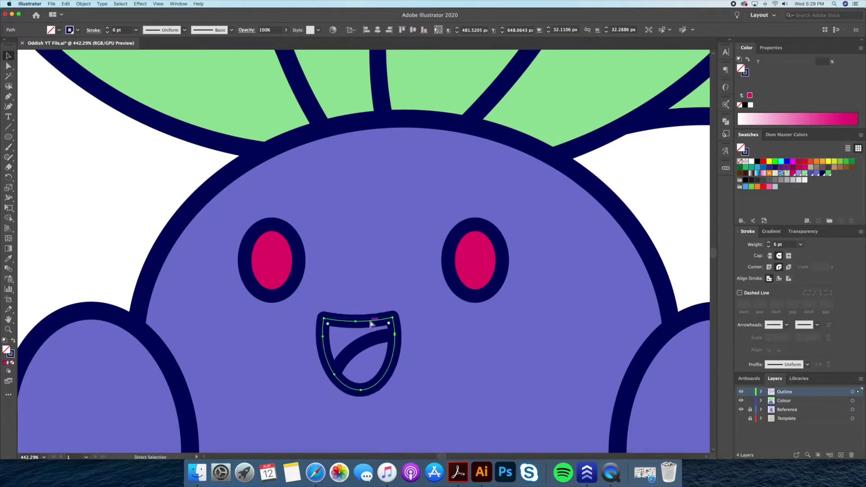
pyautogui.click(747, 59)
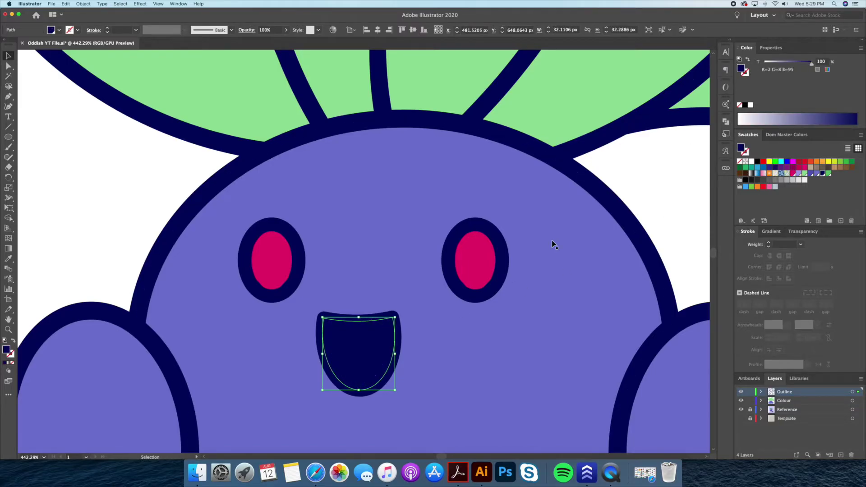
pyautogui.click(360, 347)
pyautogui.press('i')
pyautogui.click(481, 266)
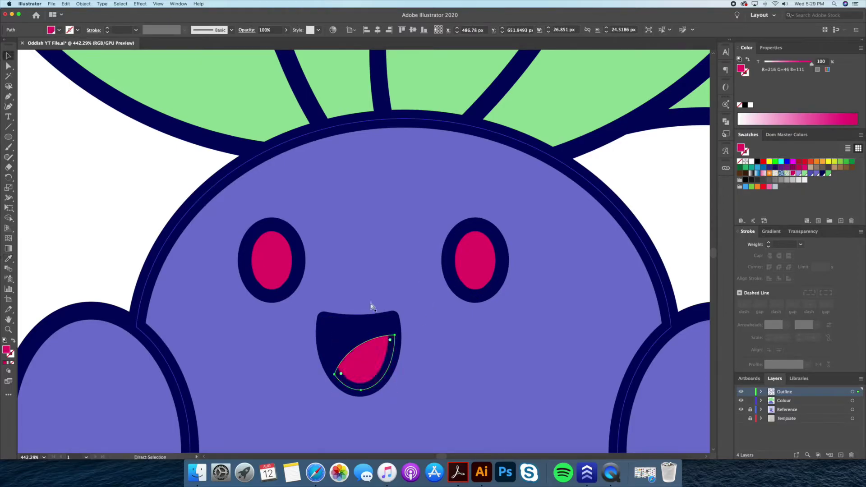
# - Move the tongue and mouth fills aside to inspect the separate shapes, and undo both moves
pyautogui.click(107, 166)
pyautogui.moveTo(364, 363); pyautogui.dragTo(435, 363)
pyautogui.moveTo(361, 351); pyautogui.dragTo(275, 349)
pyautogui.press('super+z')
pyautogui.press('super+z')
pyautogui.click(120, 190)
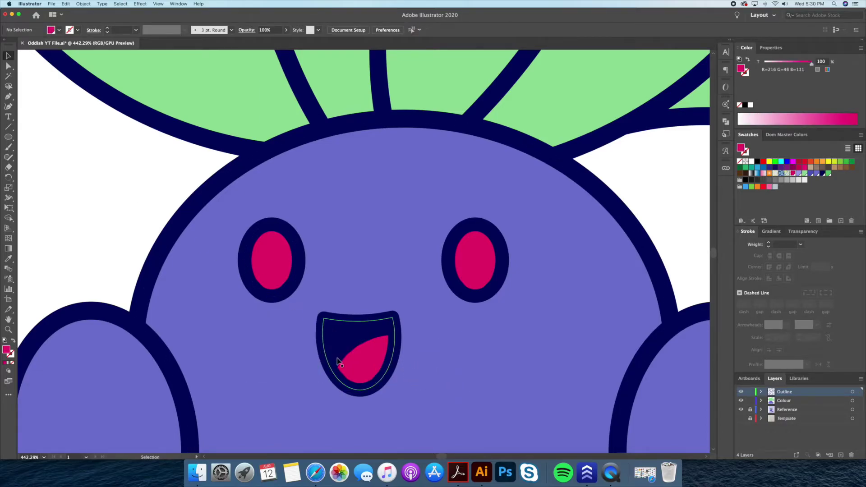
# - Move the mouth and tongue fills from the Outline layer to the Colour layer, leaving Outline locked and Reference hidden
pyautogui.click(340, 351)
pyautogui.press('super+2')
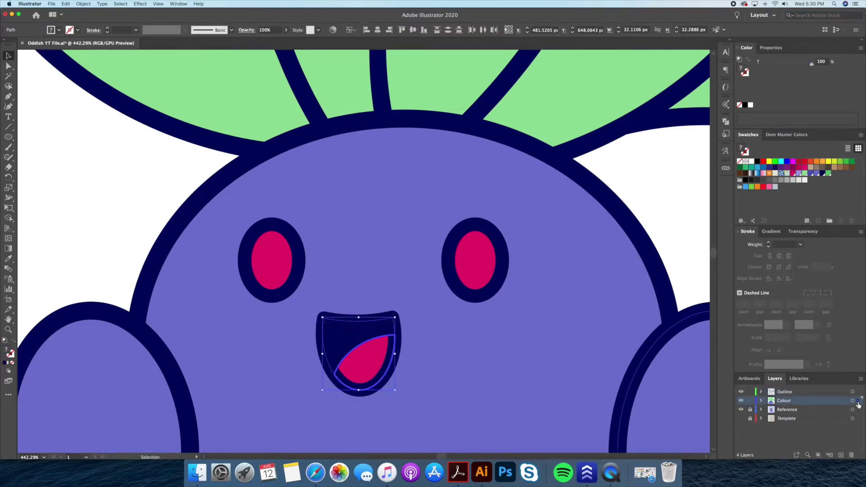
pyautogui.press('z')
pyautogui.moveTo(496, 344); pyautogui.dragTo(454, 344)
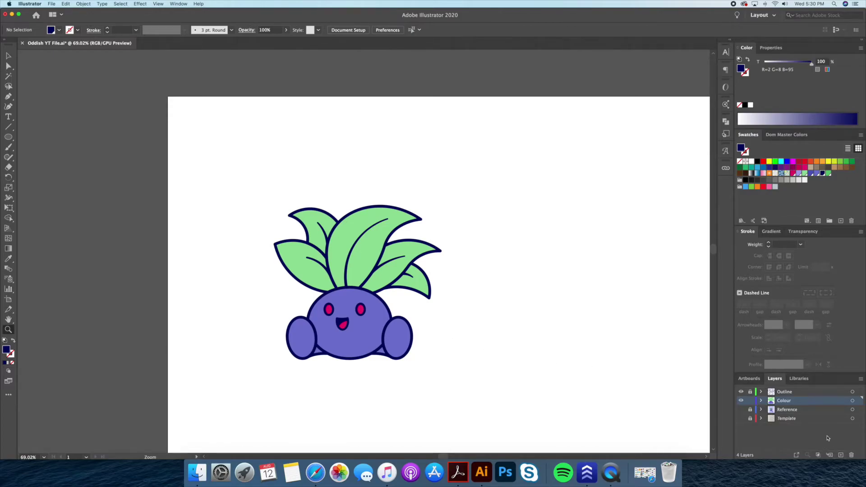
# - Add a new layer named Shadows and Highlights above the Colour layer
pyautogui.click(840, 455)
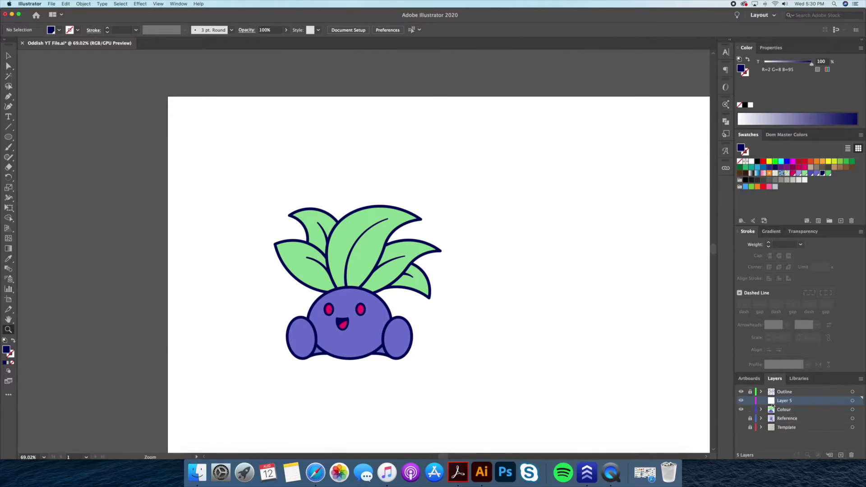
pyautogui.doubleClick(771, 401)
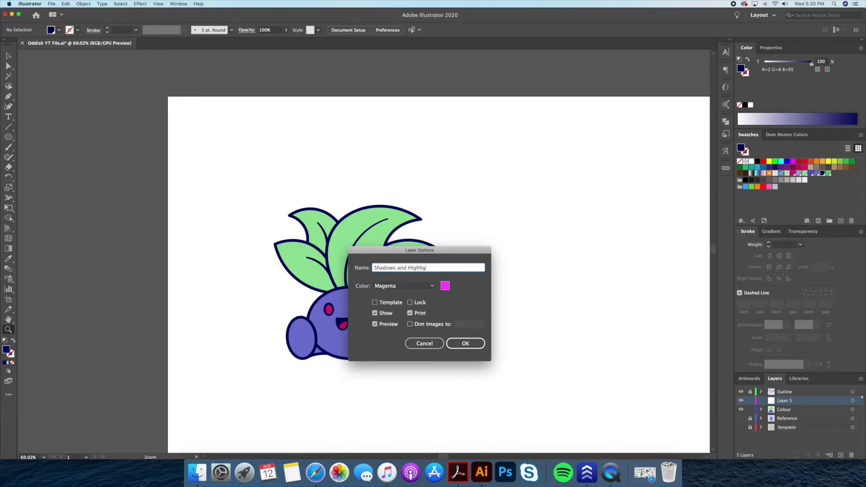
pyautogui.press('Return')
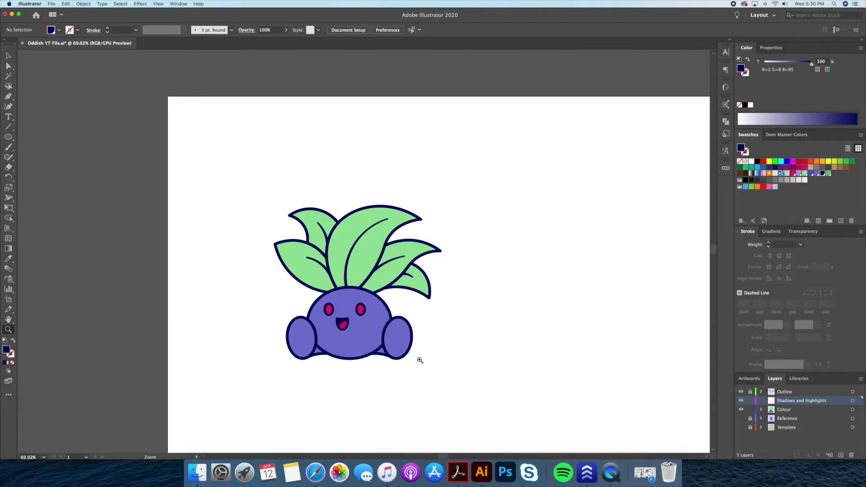
# - Draw a white highlight circle about 7 px wide in the upper part of the left eye and duplicate it onto the right eye
pyautogui.moveTo(344, 356); pyautogui.dragTo(424, 352)
pyautogui.moveTo(371, 305); pyautogui.dragTo(457, 265)
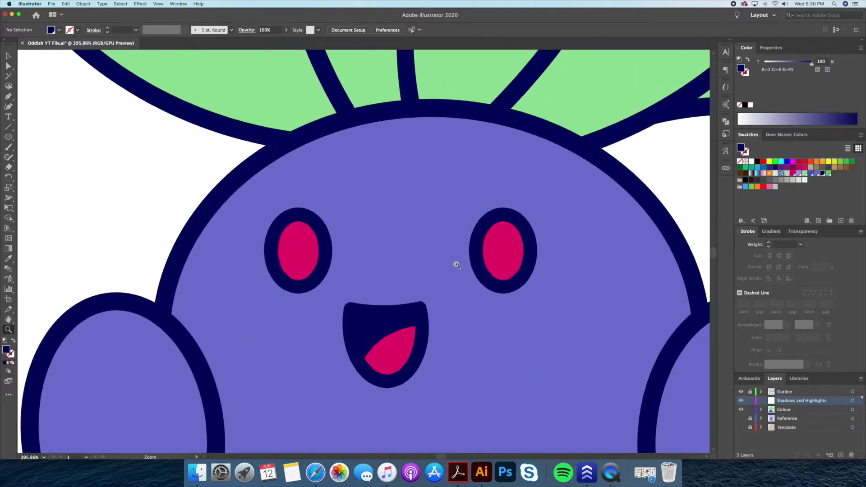
pyautogui.click(10, 137)
pyautogui.moveTo(294, 228); pyautogui.dragTo(305, 244)
pyautogui.click(157, 161)
pyautogui.press('v')
pyautogui.click(135, 204)
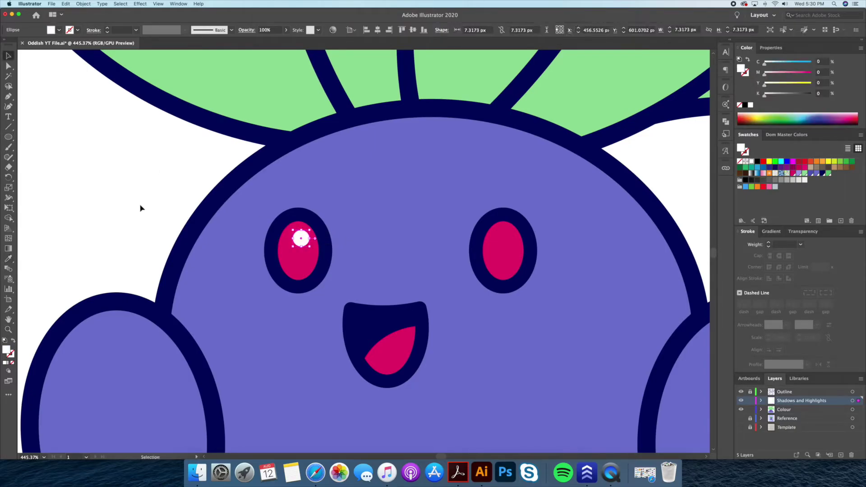
pyautogui.moveTo(305, 247); pyautogui.dragTo(503, 256)
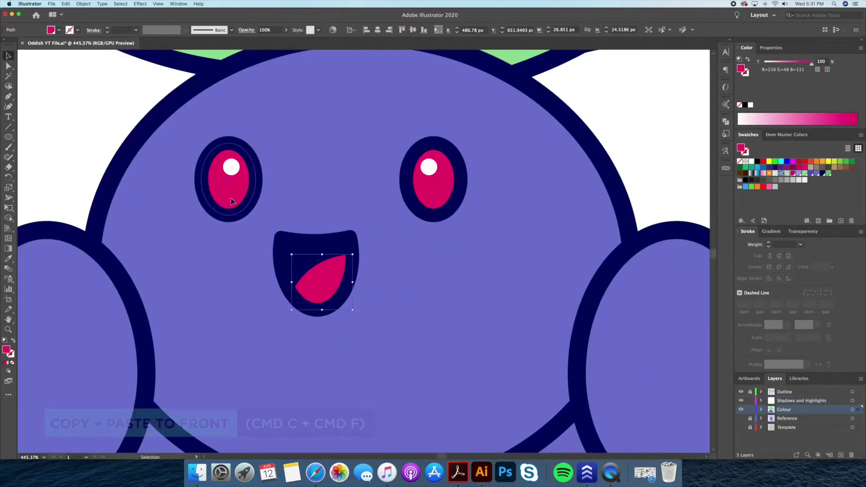
# - Copy both magenta eye ellipses in front of the originals and move the copies straight down to overlap the eyes' lower parts
pyautogui.click(231, 201)
pyautogui.keyDown('shift'); pyautogui.click(426, 197); pyautogui.keyUp('shift')
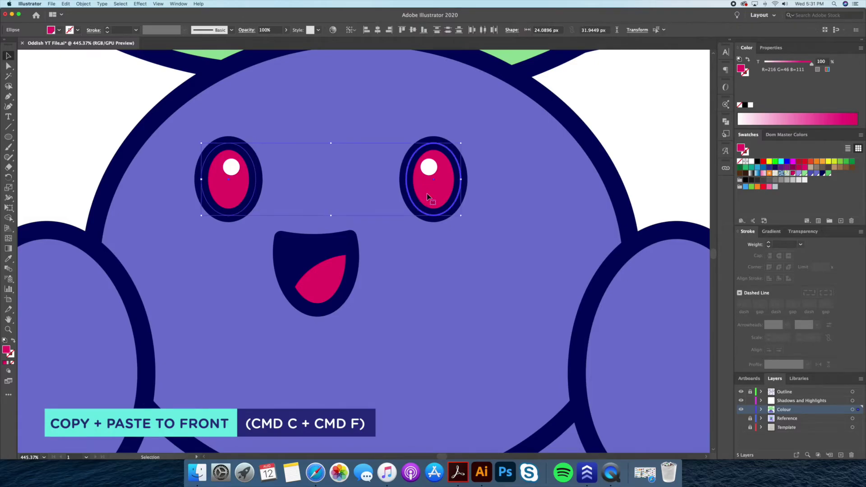
pyautogui.press('a')
pyautogui.press('v')
pyautogui.moveTo(432, 192); pyautogui.dragTo(433, 234)
# - Cut away the portions of the copied ellipses outside both eyes with the Shape Builder, keeping only the lower overlaps
pyautogui.keyDown('shift'); pyautogui.click(445, 183); pyautogui.keyUp('shift')
pyautogui.keyDown('shift'); pyautogui.click(243, 185); pyautogui.keyUp('shift')
pyautogui.hotkey('shift', 'm')
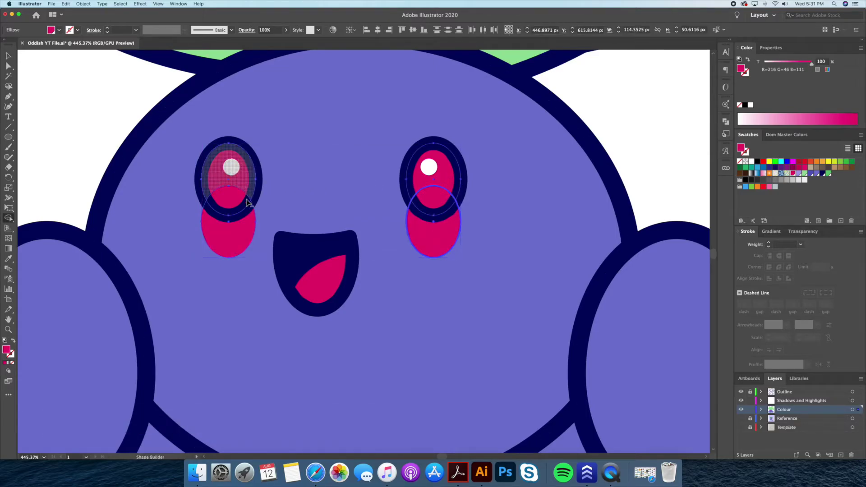
pyautogui.keyDown('alt'); pyautogui.click(228, 241); pyautogui.keyUp('alt')
pyautogui.keyDown('alt'); pyautogui.click(438, 239); pyautogui.keyUp('alt')
pyautogui.press('super+shift+a')
pyautogui.press('v')
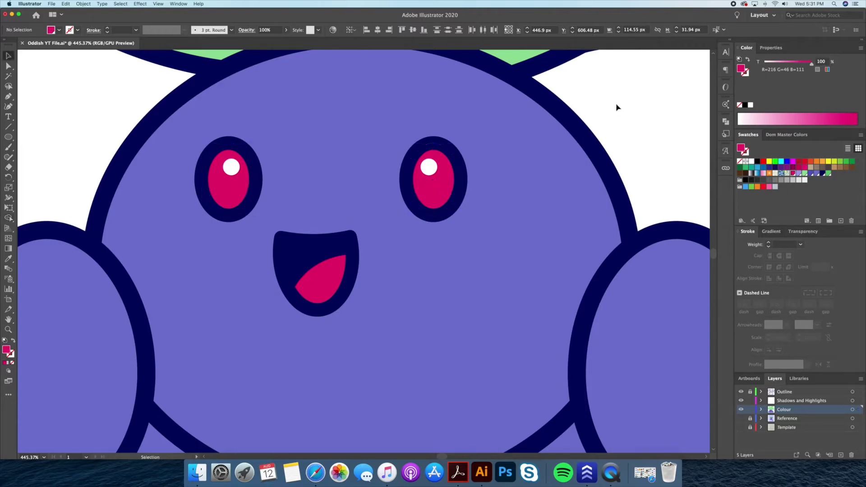
# - Fill the overlap shapes in both eyes with the dark navy sampled from the mouth
pyautogui.click(439, 193)
pyautogui.keyDown('shift'); pyautogui.click(239, 193); pyautogui.keyUp('shift')
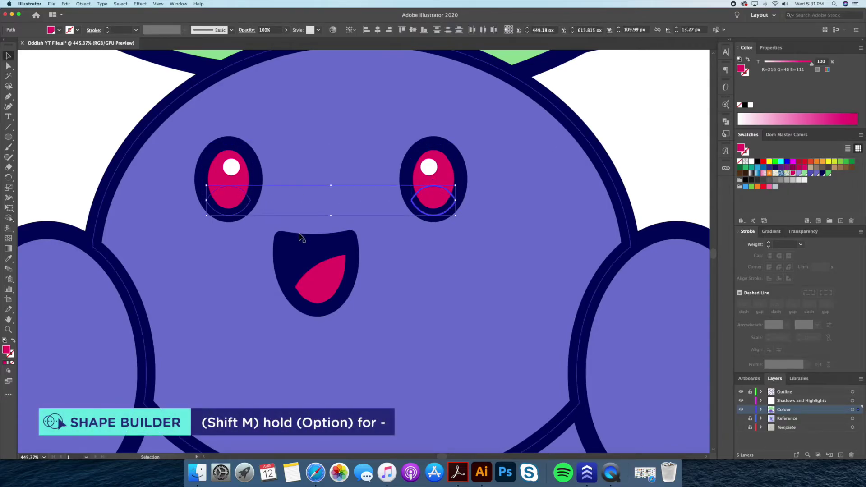
pyautogui.press('i')
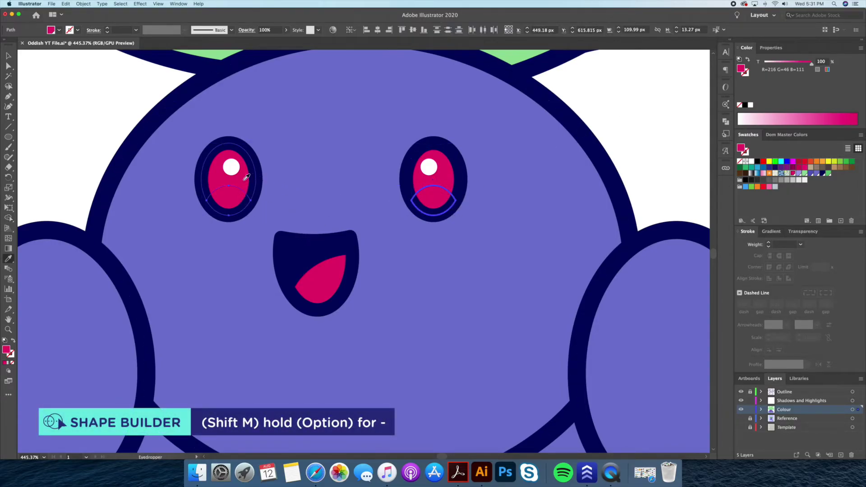
pyautogui.click(317, 247)
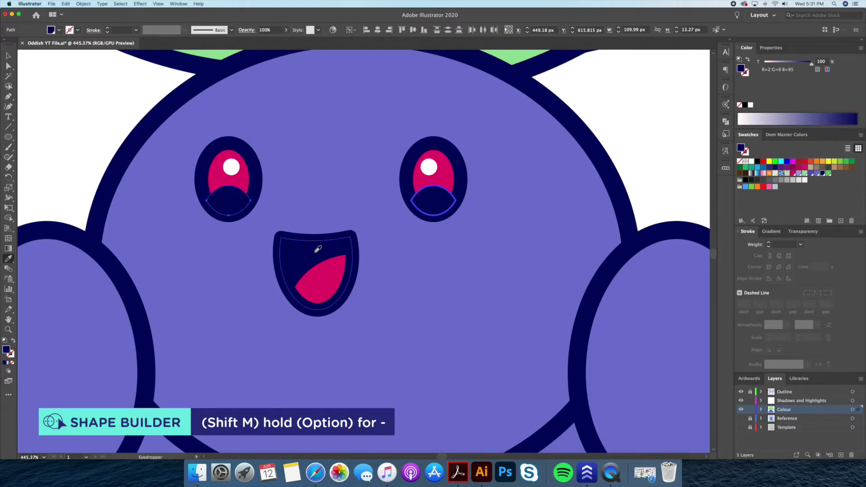
# - Try 30% opacity on the two navy eye shadows, and set it to 10%
pyautogui.click(802, 231)
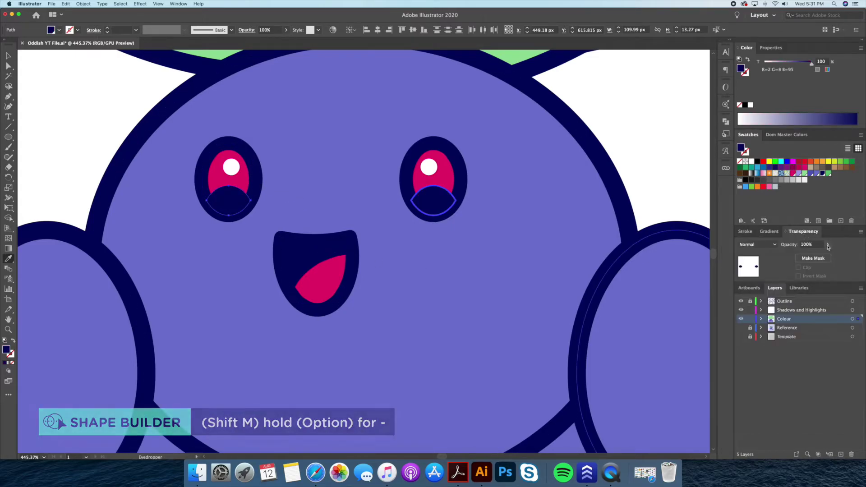
pyautogui.click(819, 245)
pyautogui.write('30')
pyautogui.press('Return')
pyautogui.write('0')
pyautogui.press('Return')
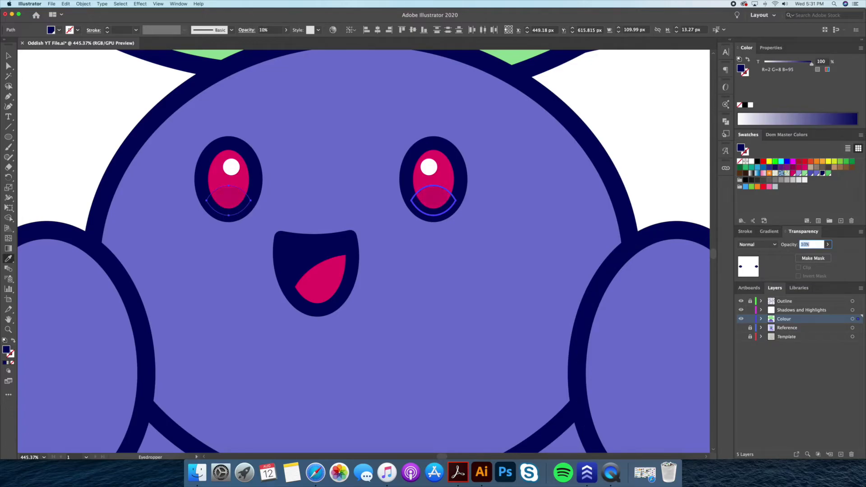